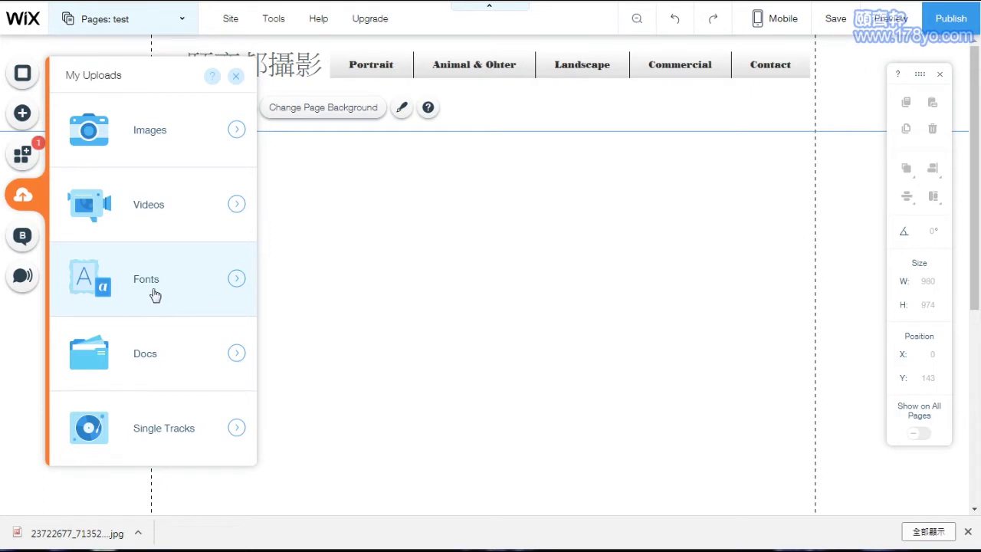
click(191, 288)
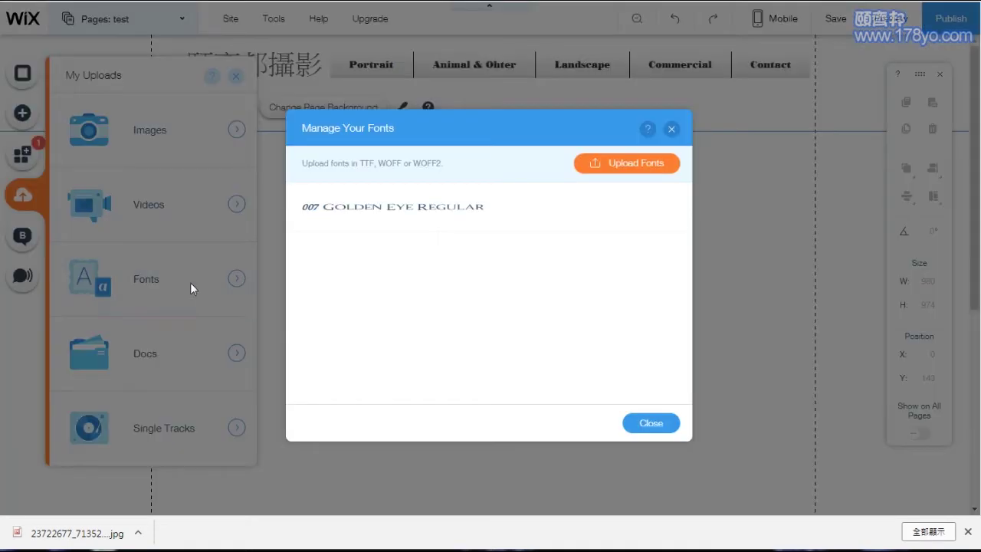
click(625, 167)
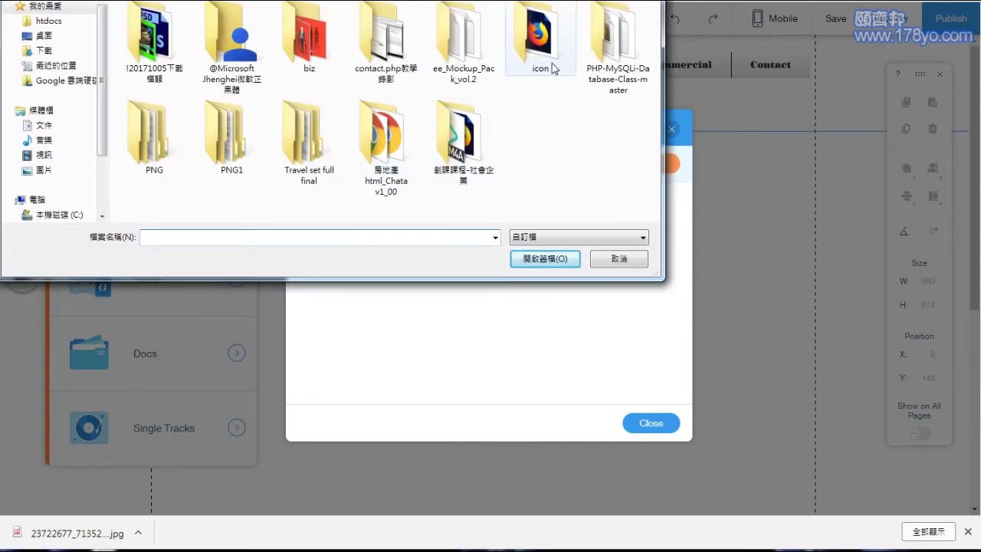
double_click(234, 42)
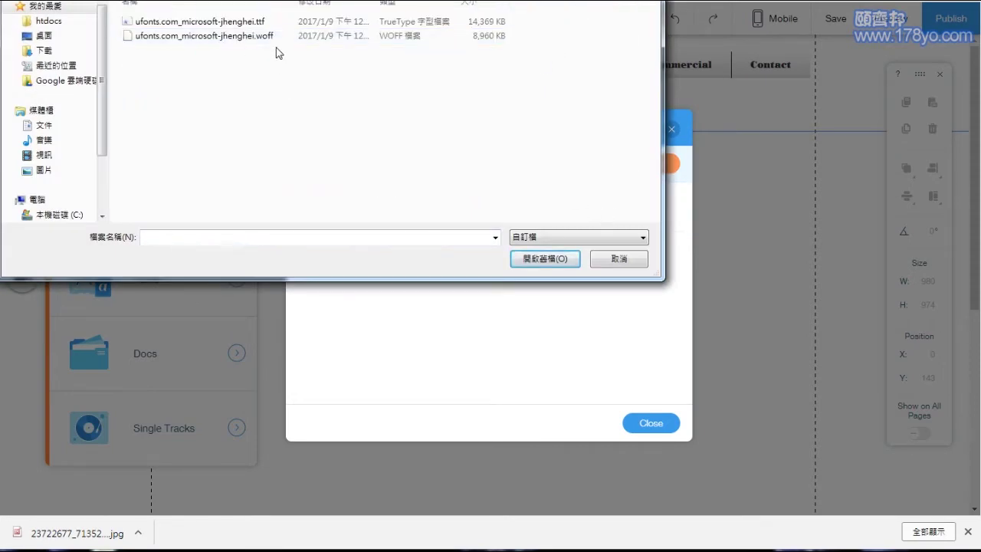
click(264, 22)
double_click(264, 33)
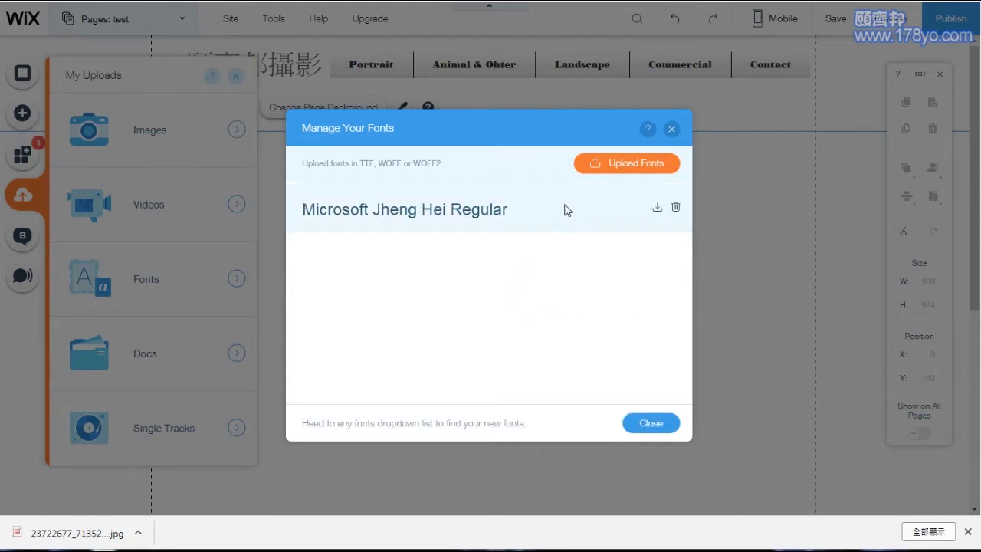
Switch to File Explorer, compare the sizes of the Microsoft JhengHei TTF and WOFF files, and close the folder window.
key(alt+Tab)
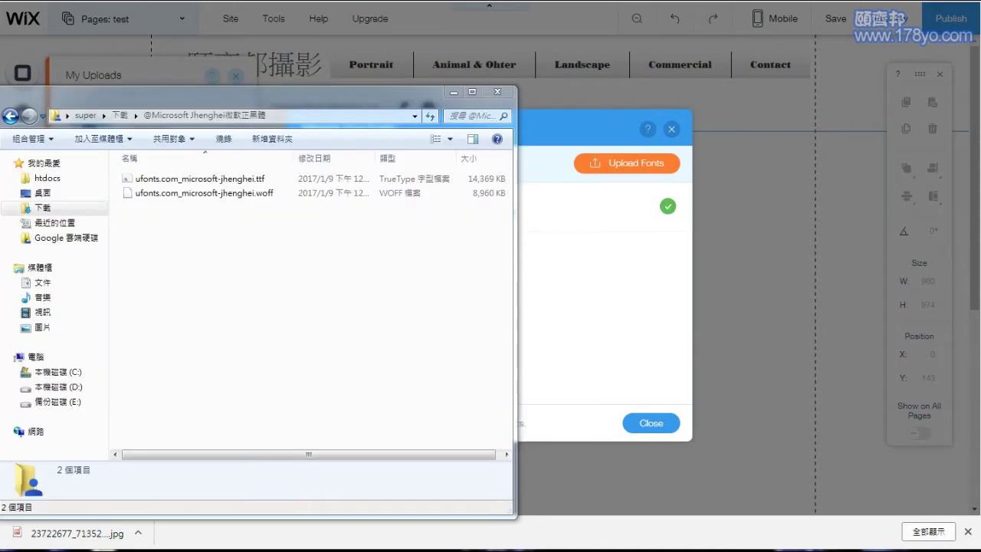
key(alt+Tab)
key(alt+Tab)
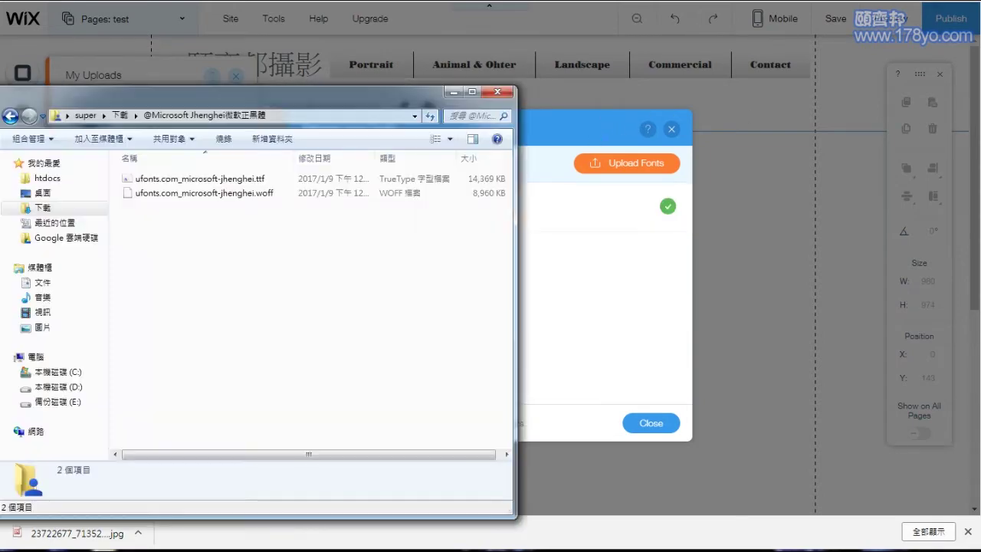
drag(332, 98, 571, 177)
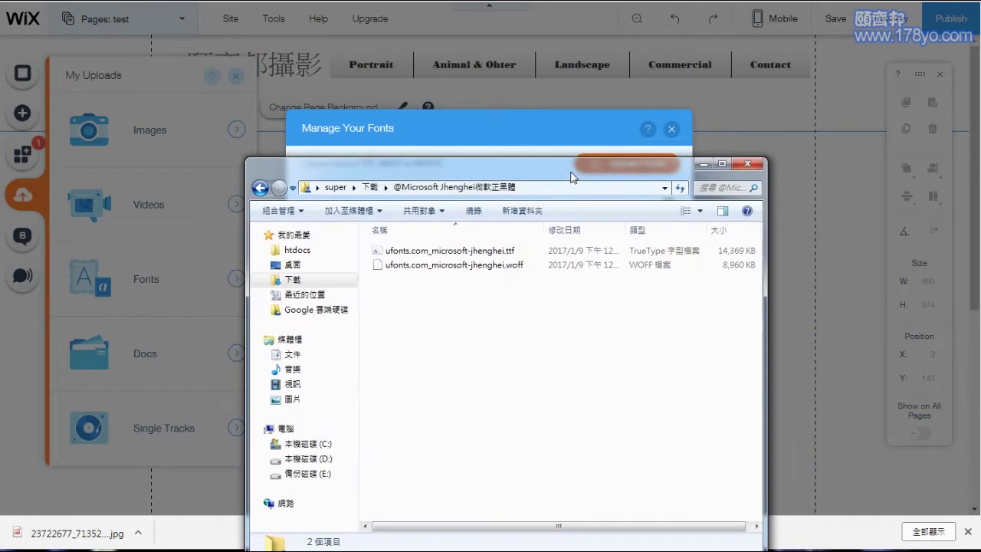
click(530, 267)
drag(509, 178, 528, 287)
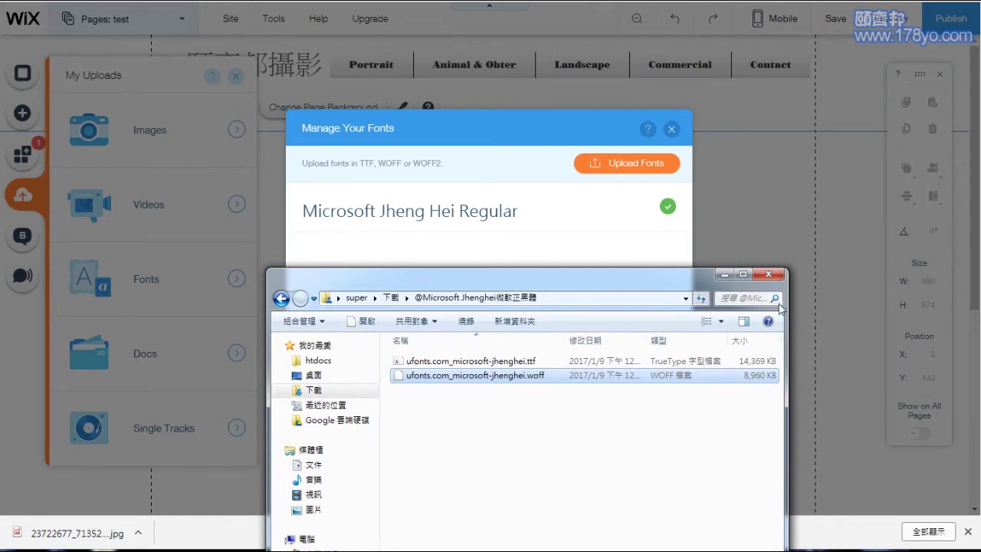
click(768, 274)
Open the font manager's help article, read its important notes on font rights and the upload size limit, and close it.
click(655, 129)
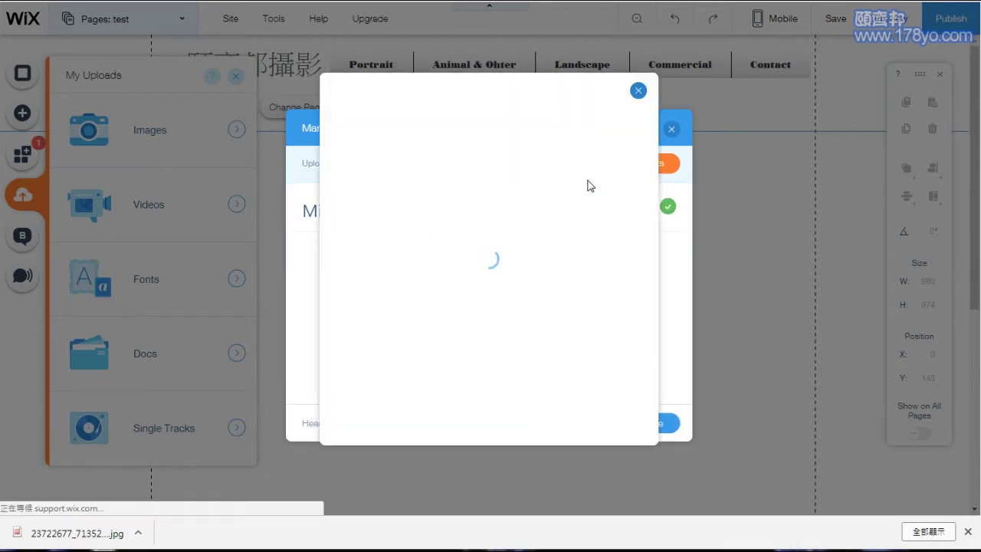
scroll(579, 279, down, 4)
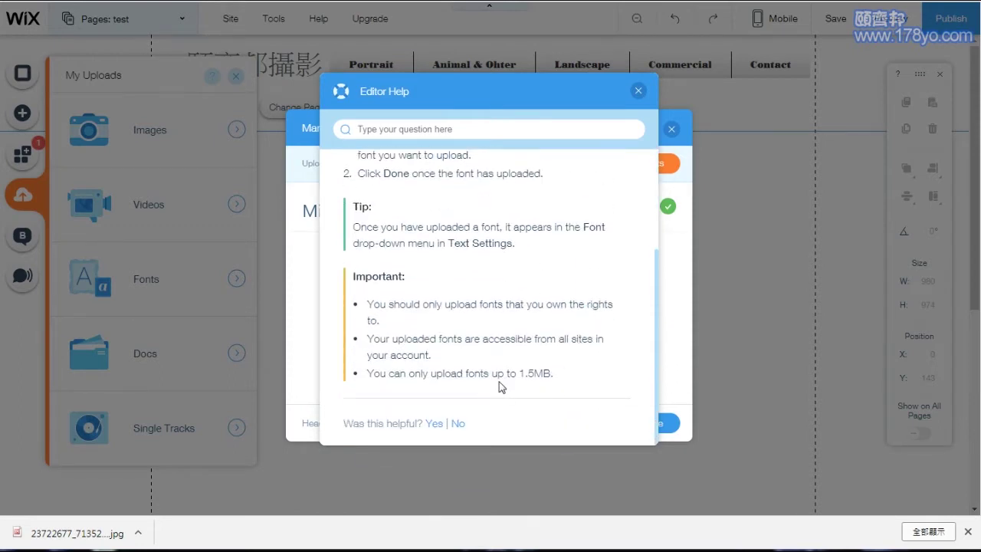
drag(436, 374, 559, 378)
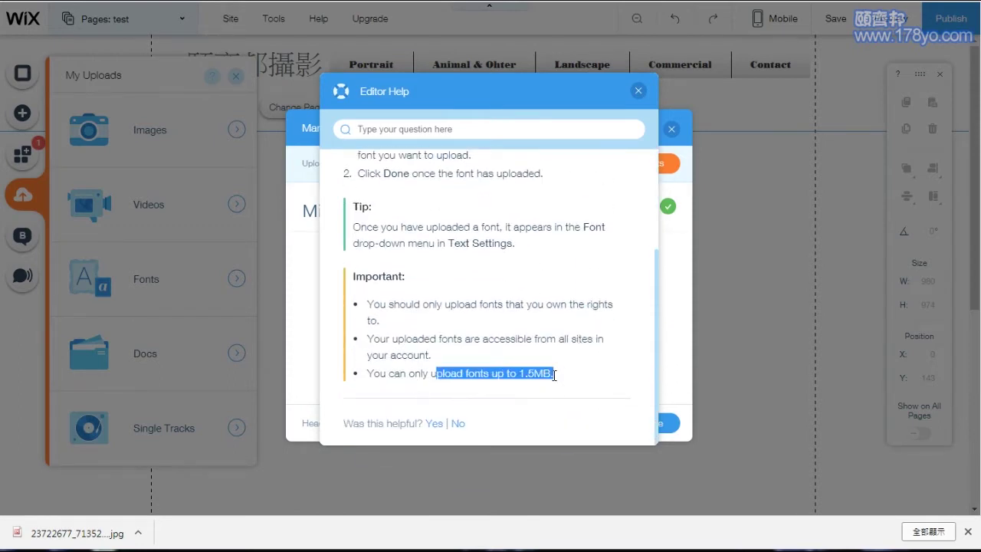
click(557, 380)
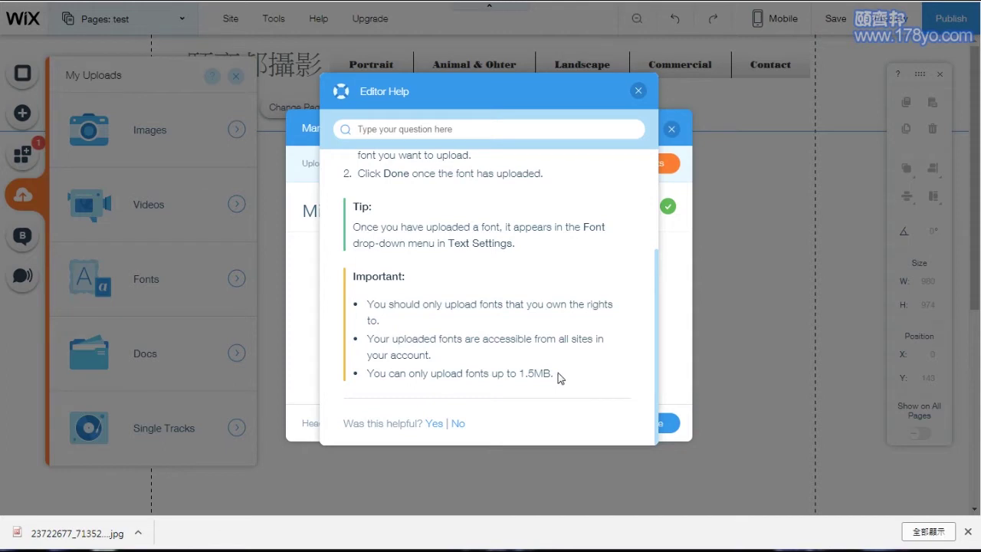
drag(566, 385, 376, 303)
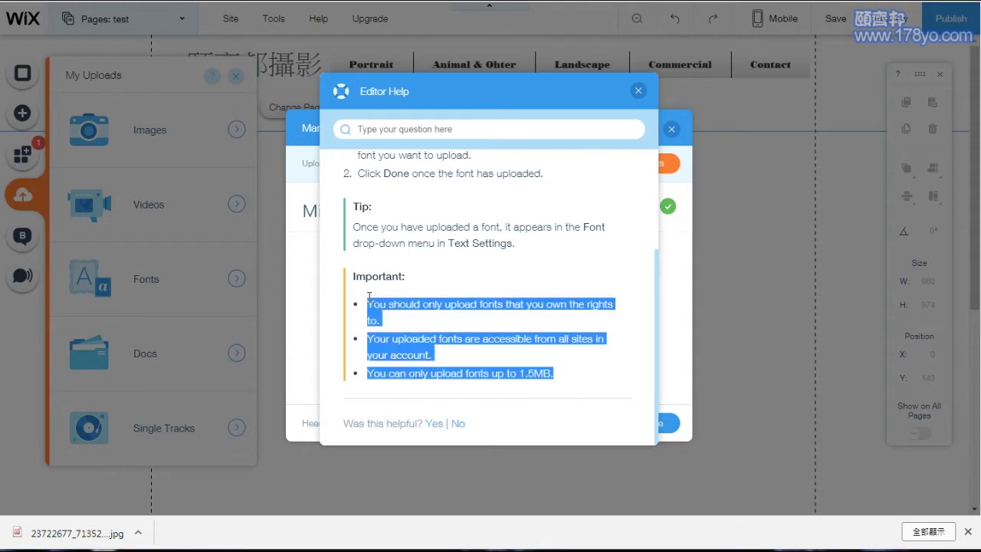
scroll(422, 335, up, 2)
scroll(429, 268, down, 2)
click(552, 283)
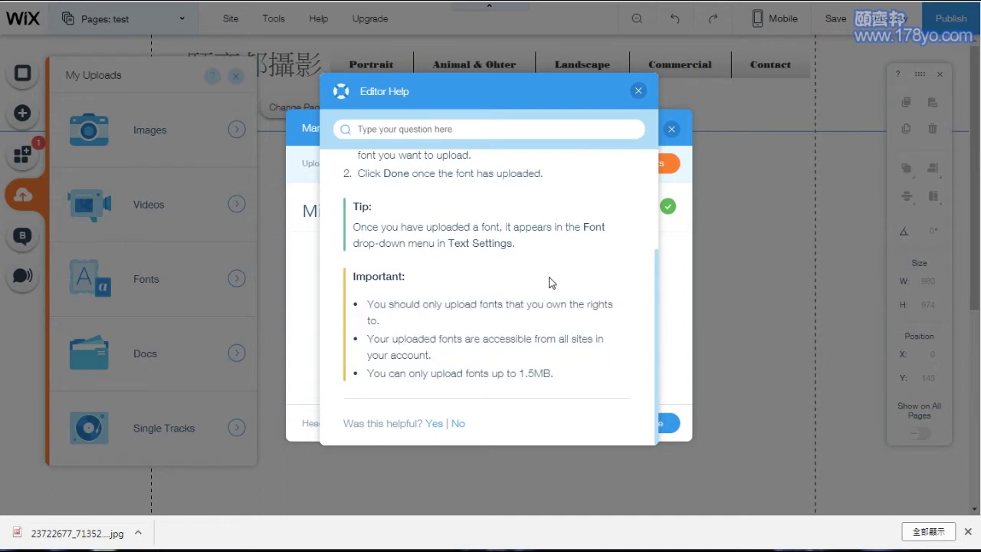
mouse_move(568, 390)
mouse_down()
mouse_move(426, 374)
mouse_move(538, 376)
mouse_move(576, 388)
mouse_move(576, 379)
mouse_up()
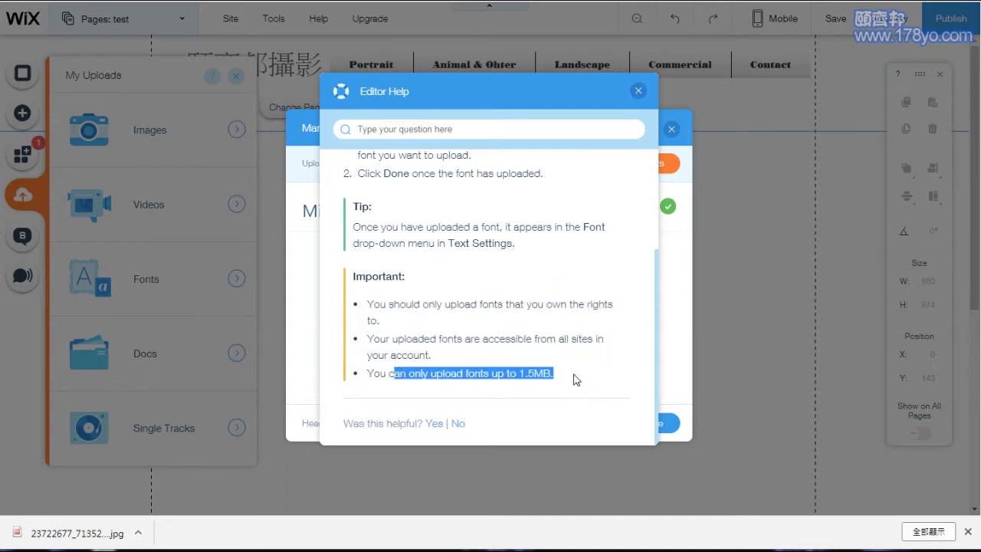
click(638, 90)
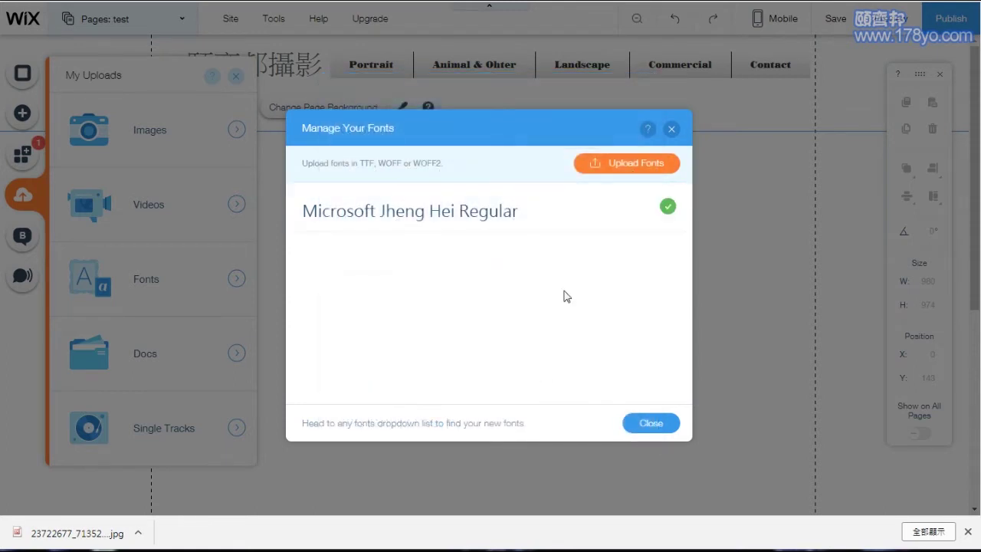
Close and reopen the font manager to check the uploaded fonts, and close it together with the uploads panel.
click(663, 425)
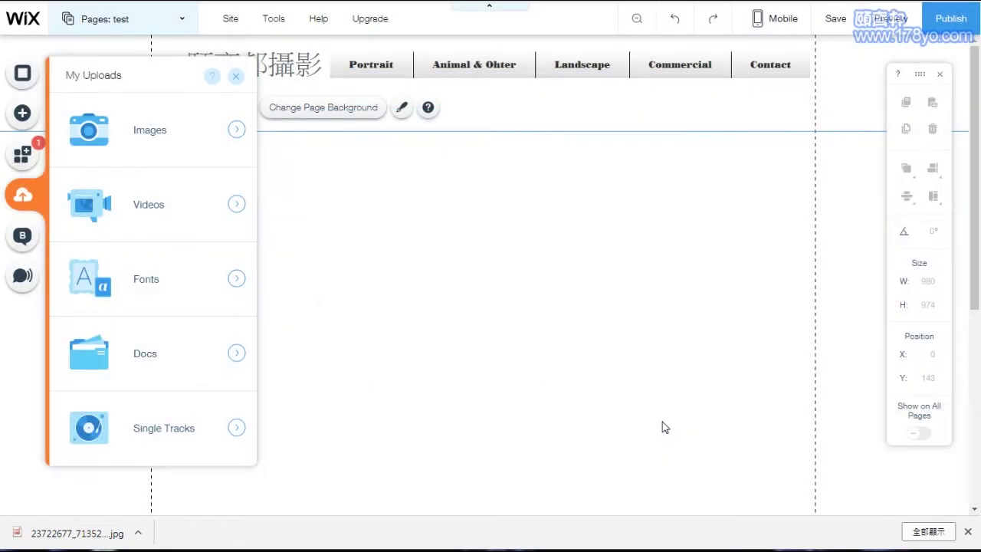
click(219, 279)
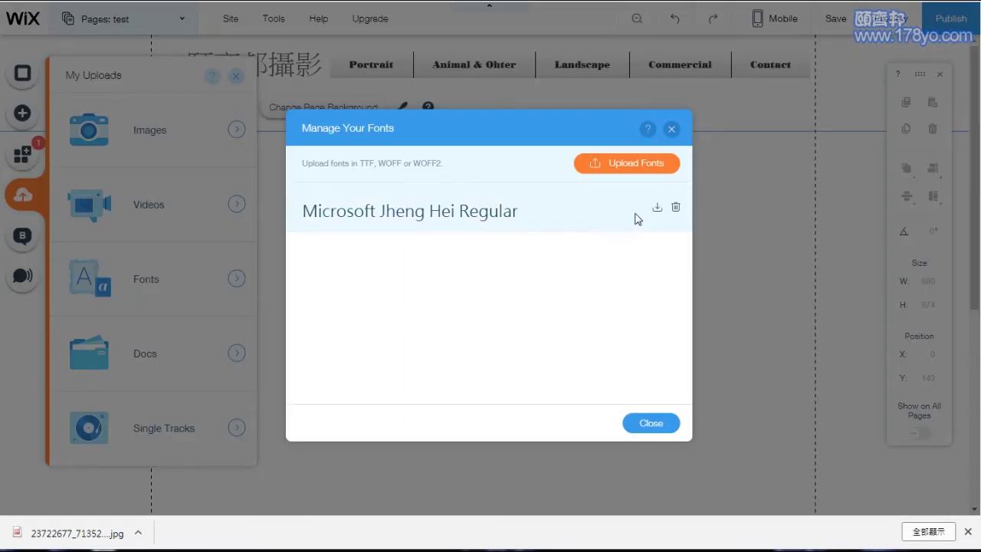
click(672, 129)
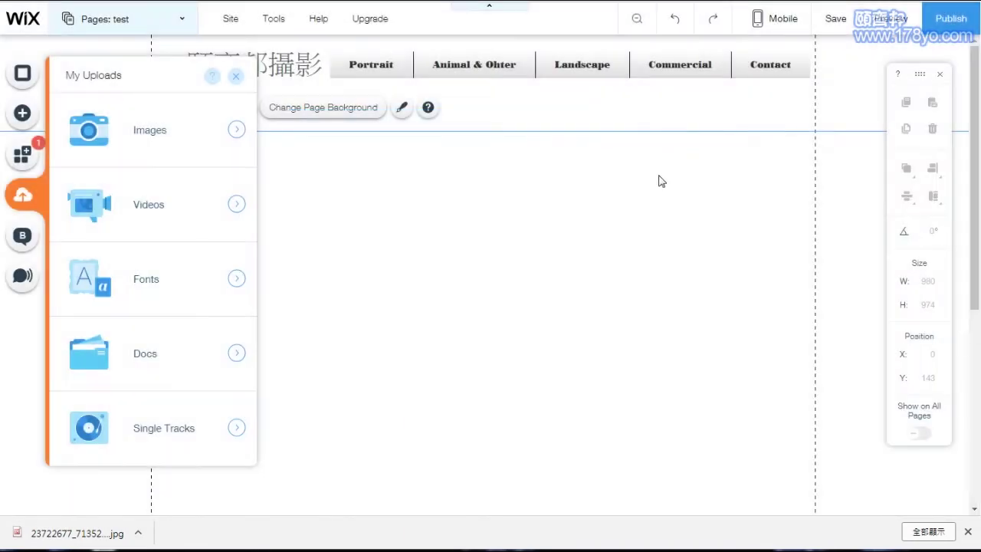
click(333, 208)
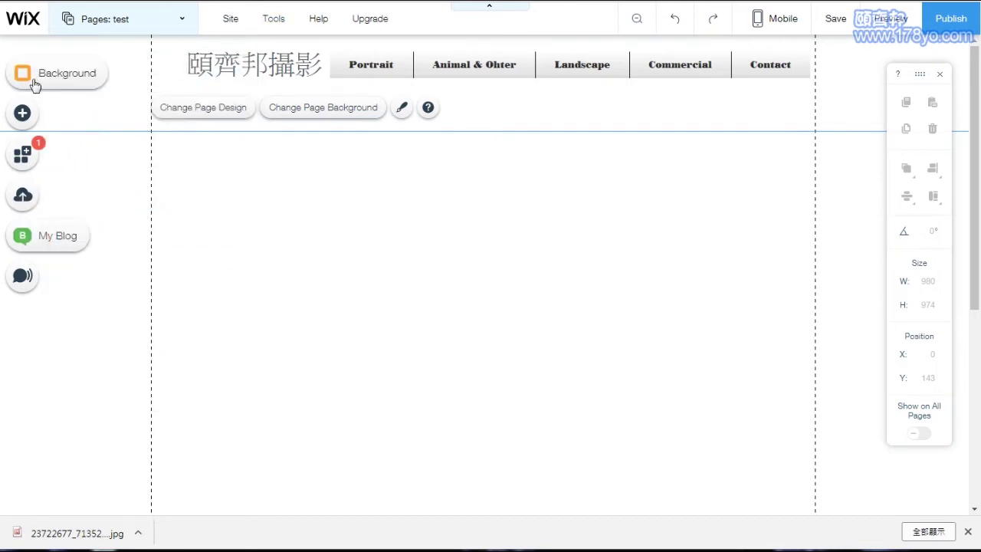
Change the font of the site title text in the header to Microsoft Jheng Hei.
click(265, 58)
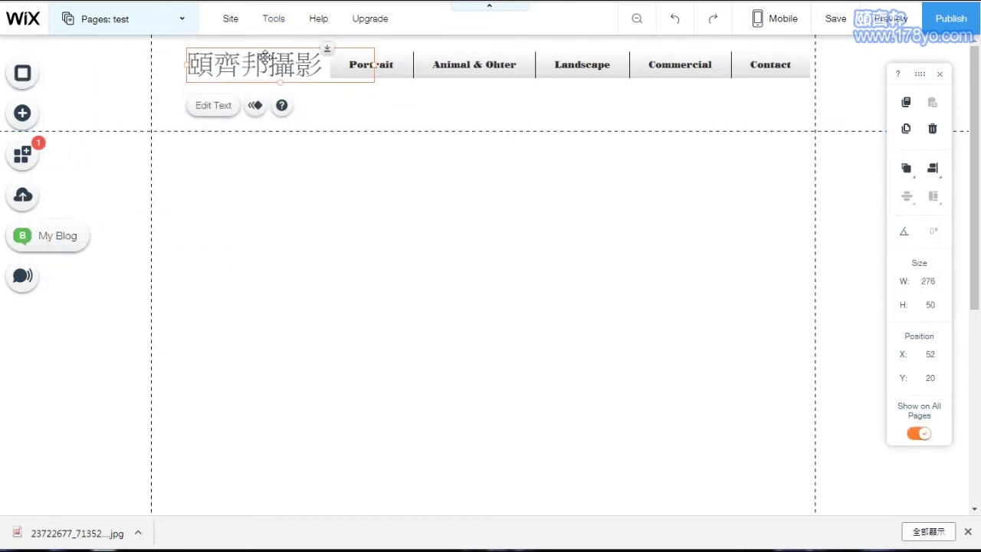
click(214, 108)
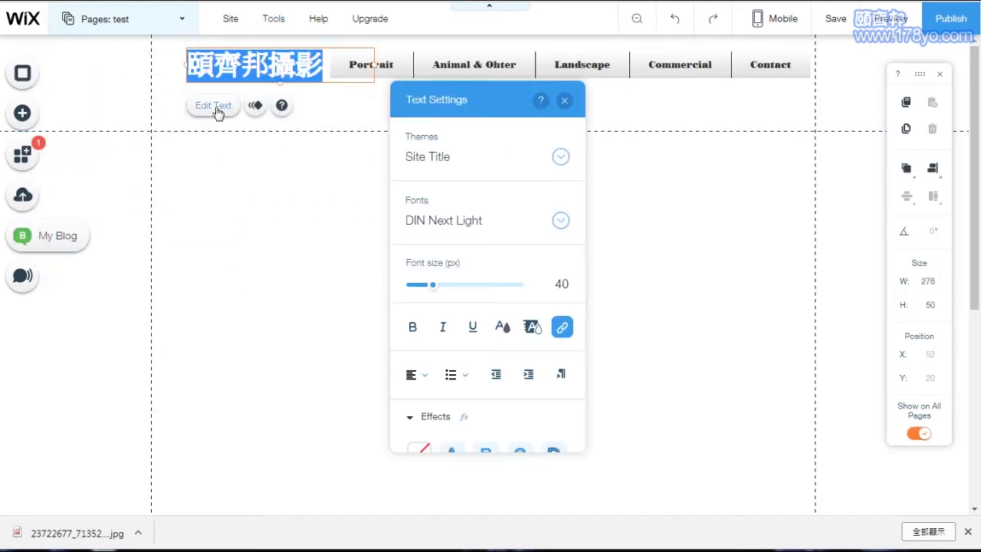
click(561, 222)
scroll(583, 314, up, 5)
scroll(584, 323, up, 5)
click(547, 278)
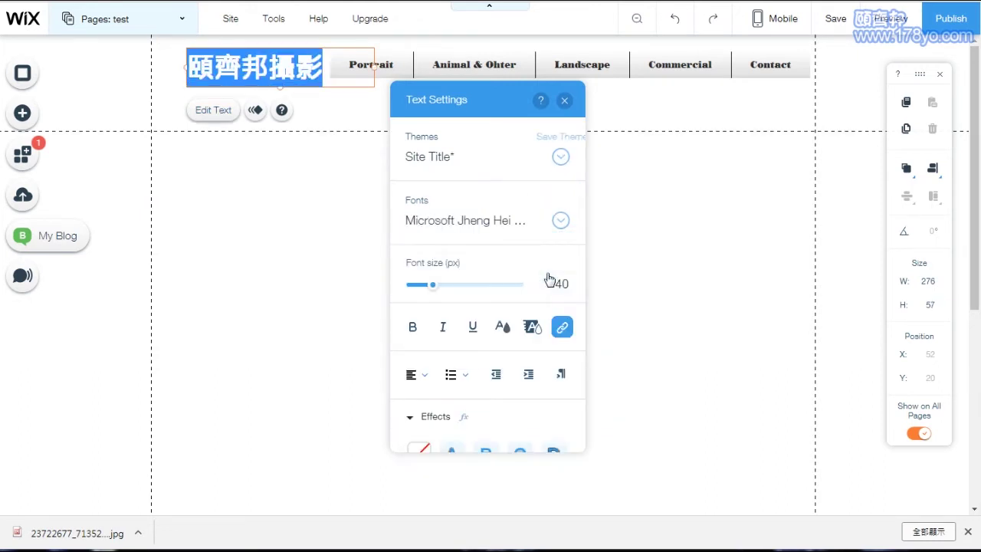
click(322, 219)
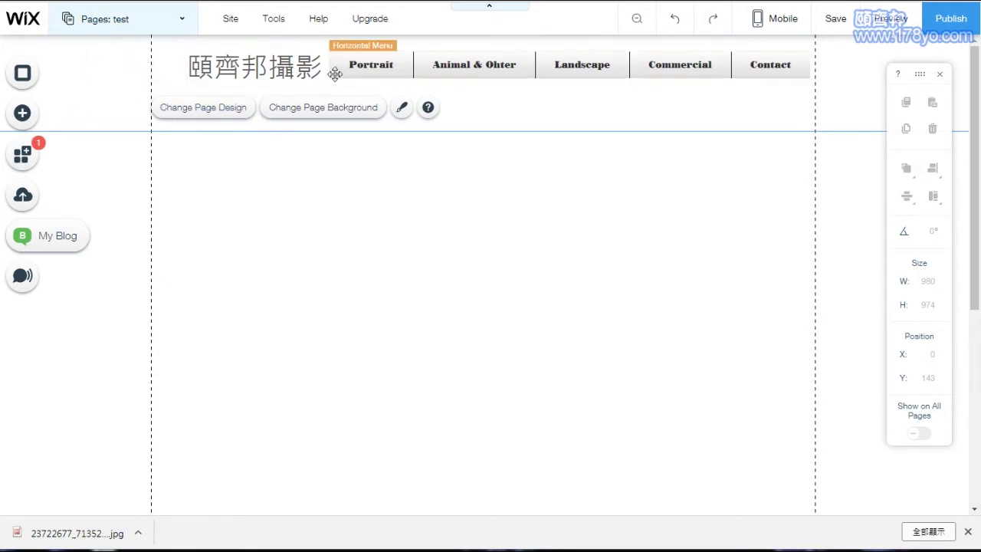
Look through the site's page list and open the test page.
mouse_move(370, 18)
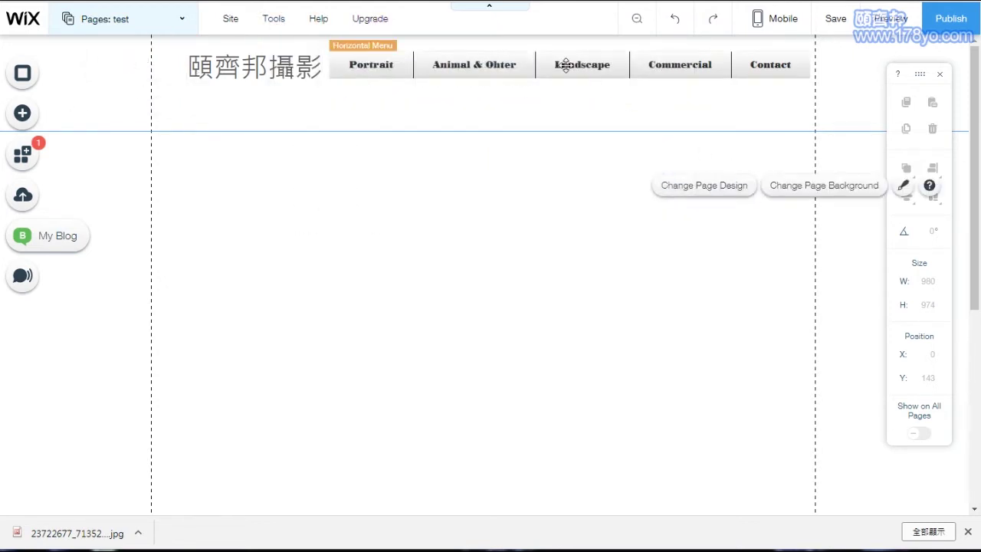
click(184, 20)
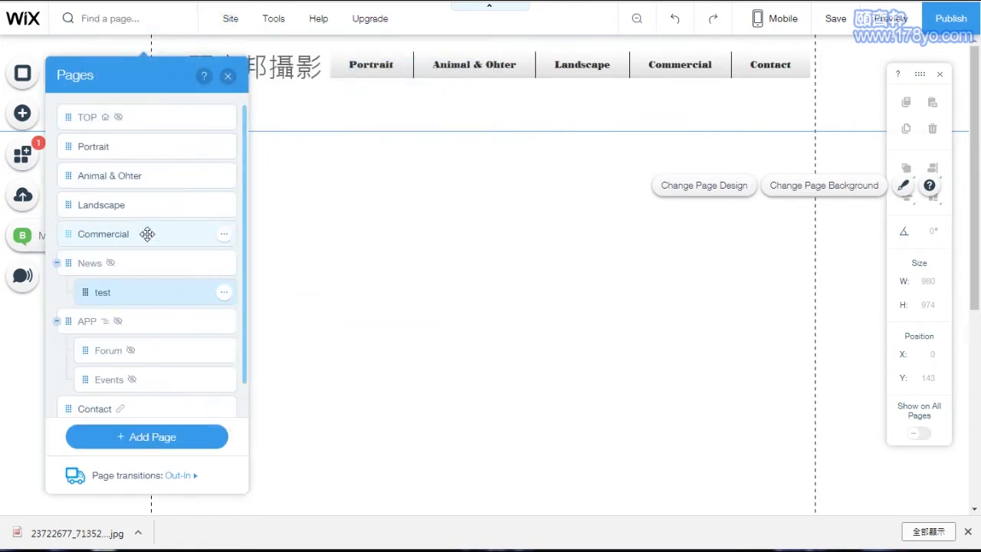
scroll(160, 397, down, 1)
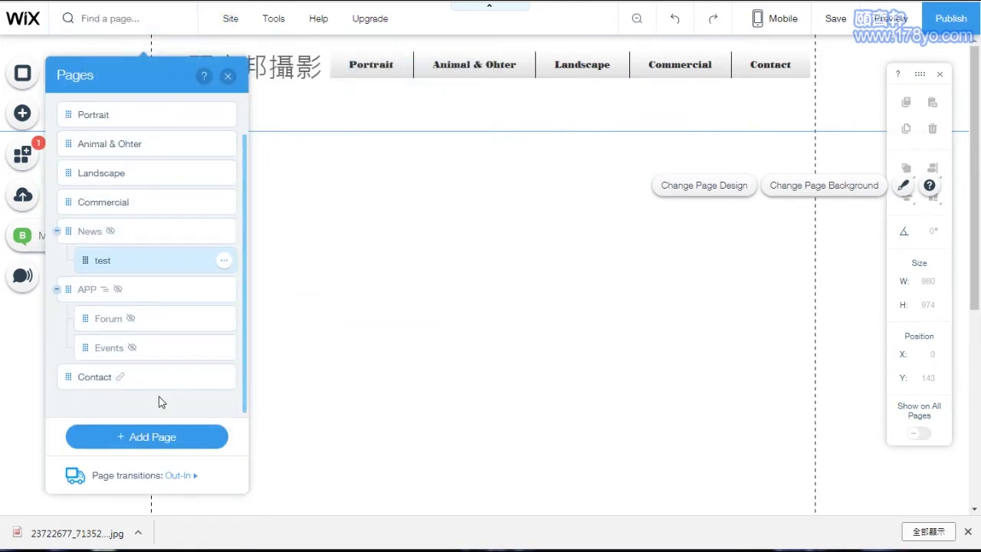
scroll(161, 402, up, 1)
click(103, 293)
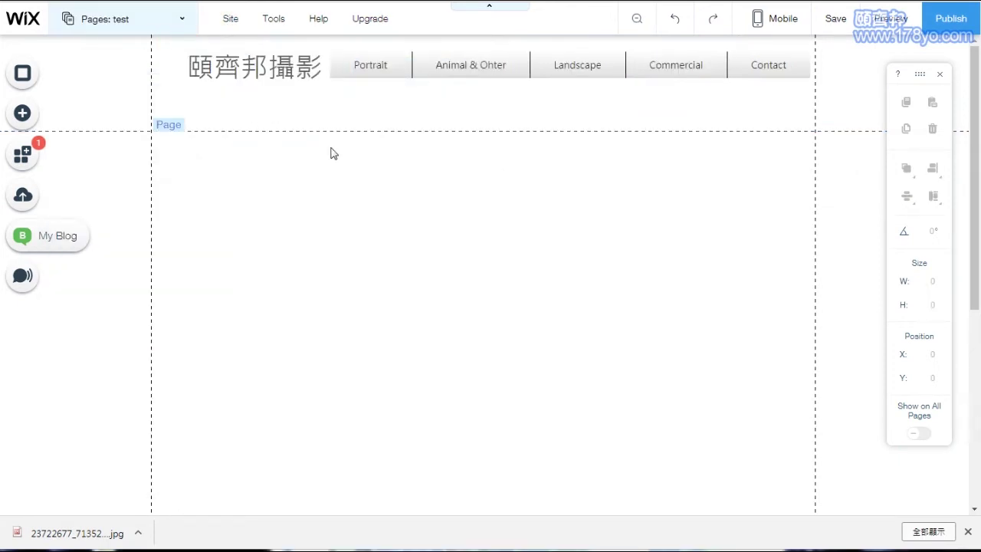
Open the custom design settings of the header's horizontal menu.
click(361, 69)
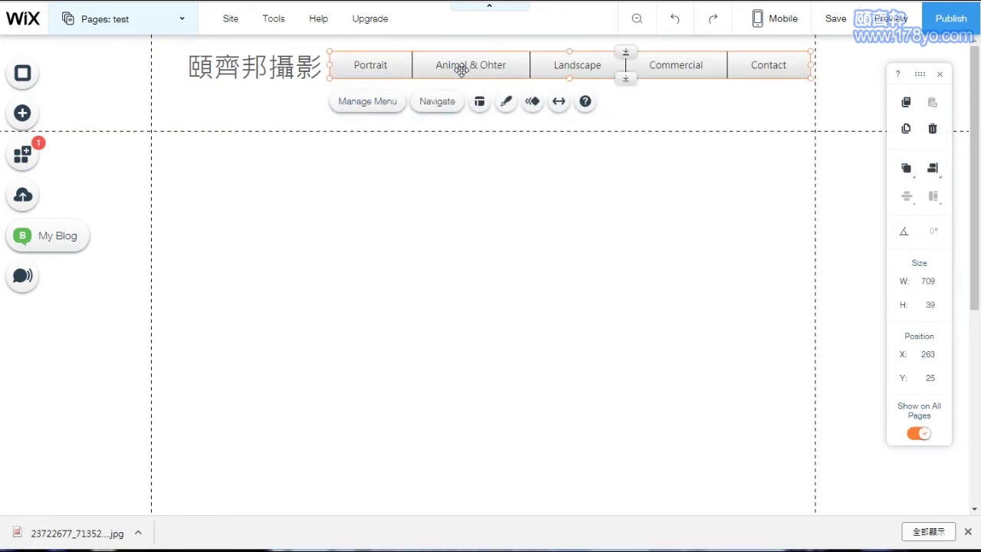
click(372, 106)
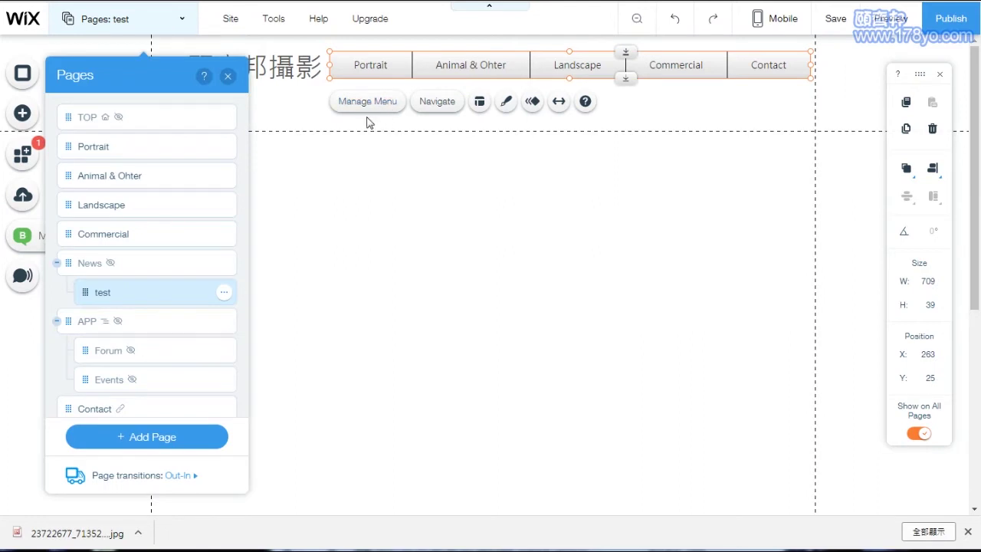
click(505, 105)
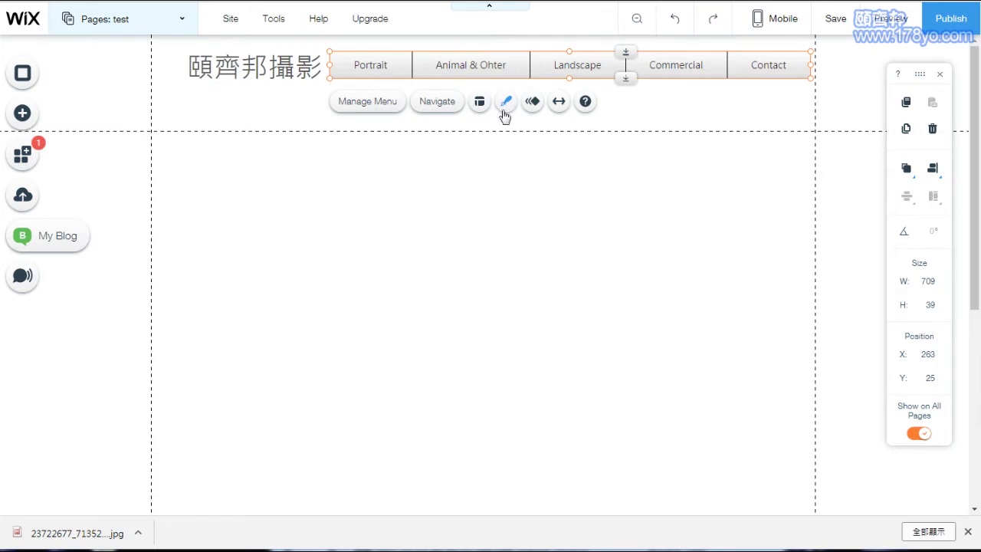
click(505, 110)
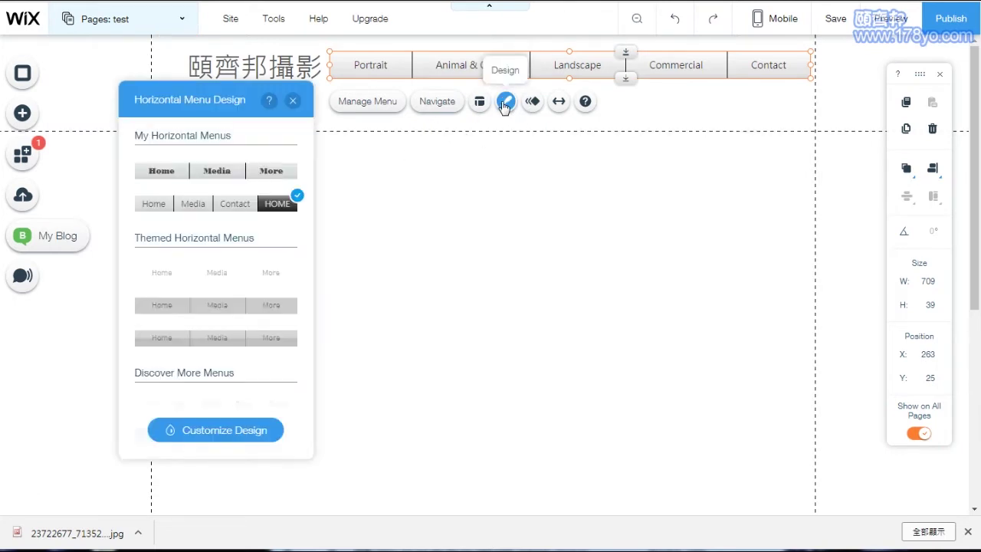
click(216, 434)
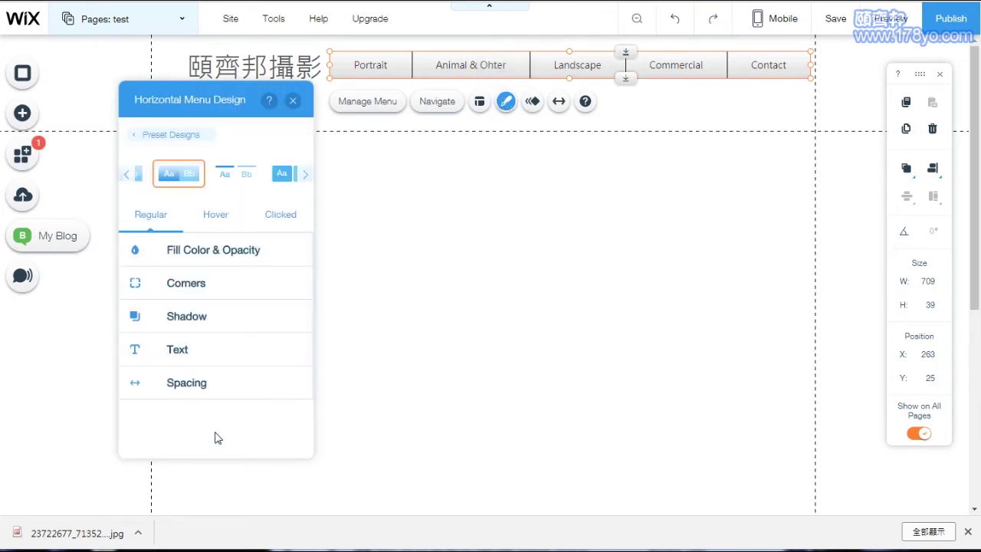
click(297, 100)
click(508, 108)
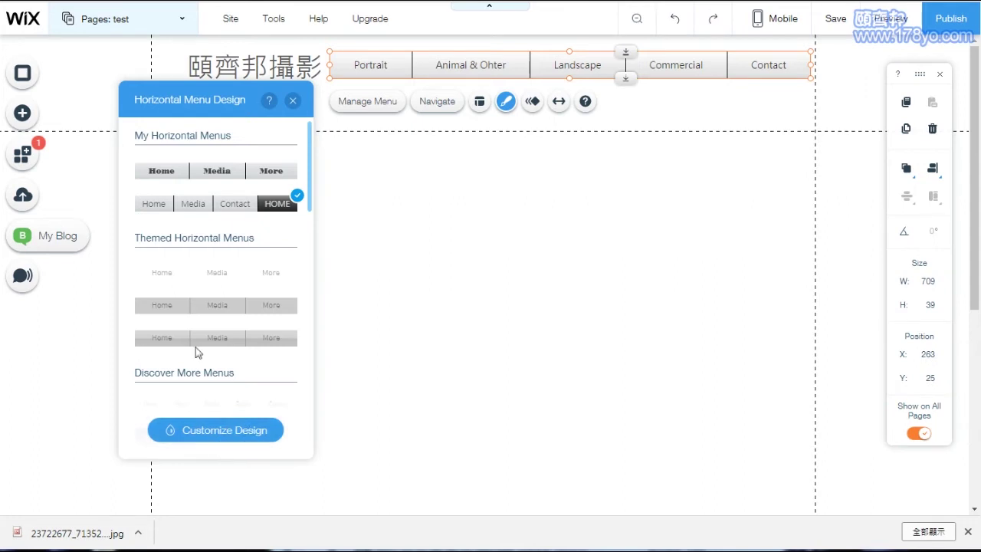
click(206, 428)
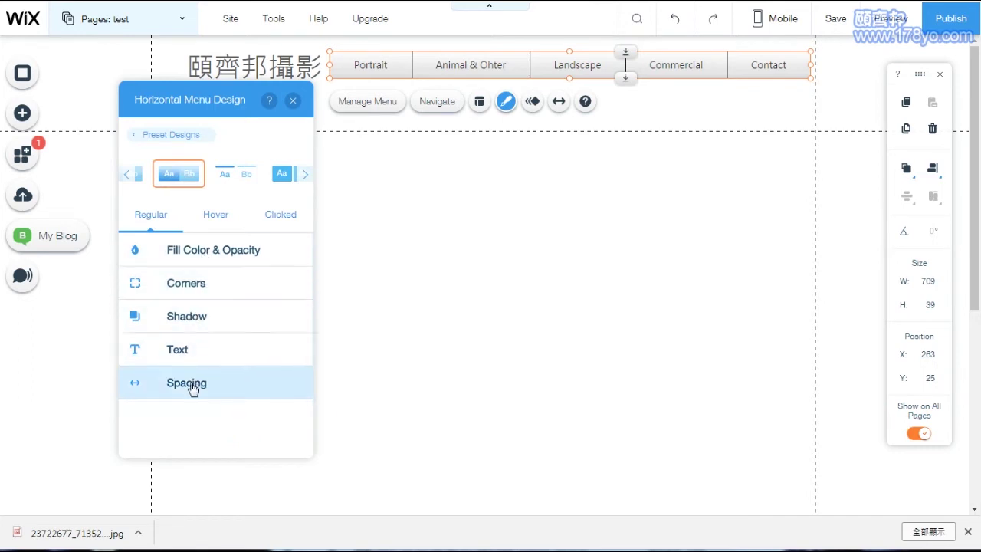
Set the horizontal menu's text font to Microsoft Jheng Hei Regular and close the menu design settings.
click(192, 354)
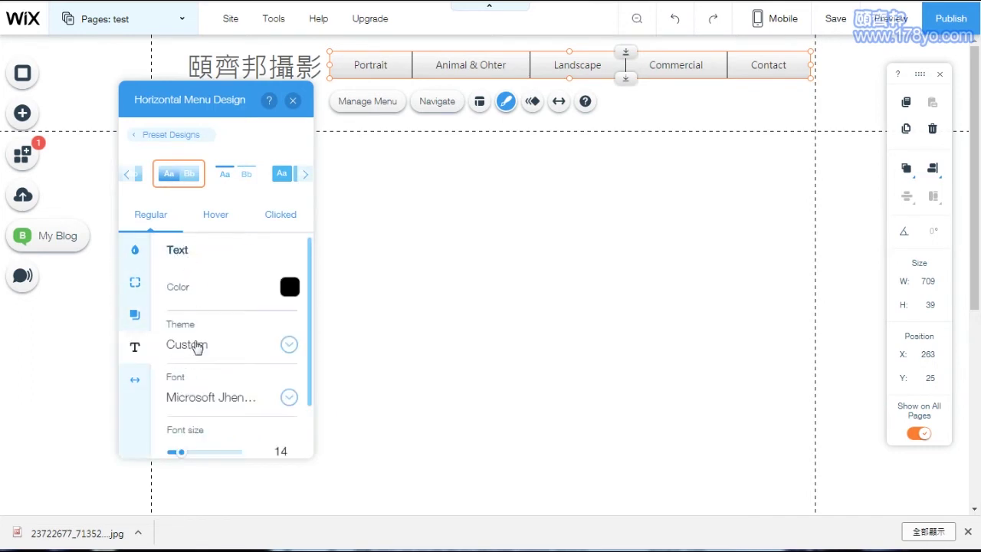
click(286, 397)
scroll(239, 138, up, 1)
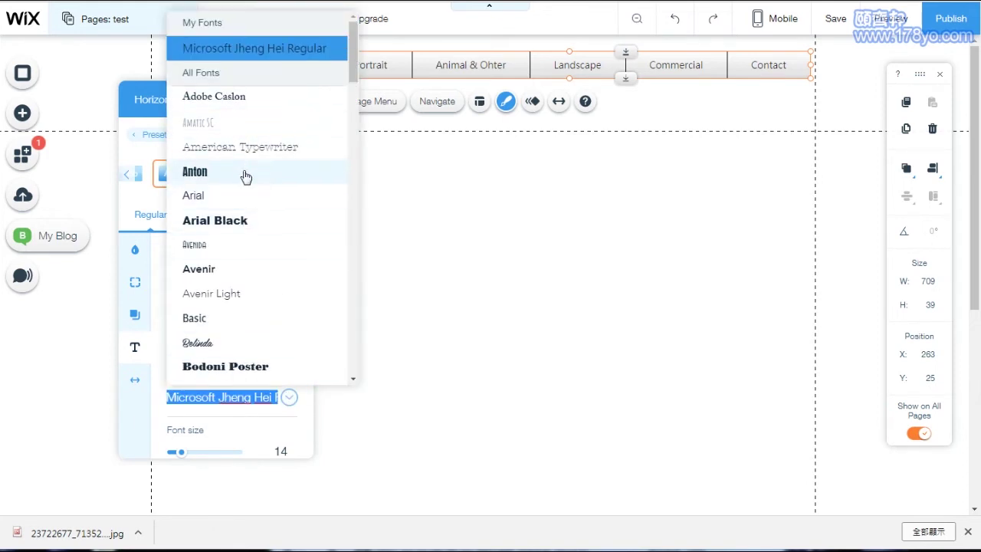
click(229, 53)
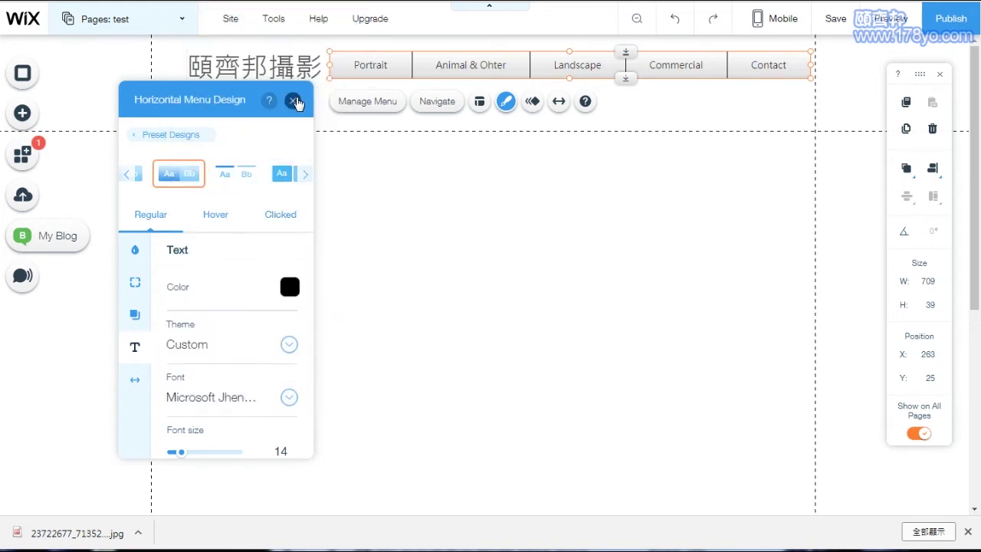
click(295, 102)
Nudge the horizontal menu to X 260, Y 29, and rename the Portrait page as Portrait人像.
drag(370, 63, 358, 68)
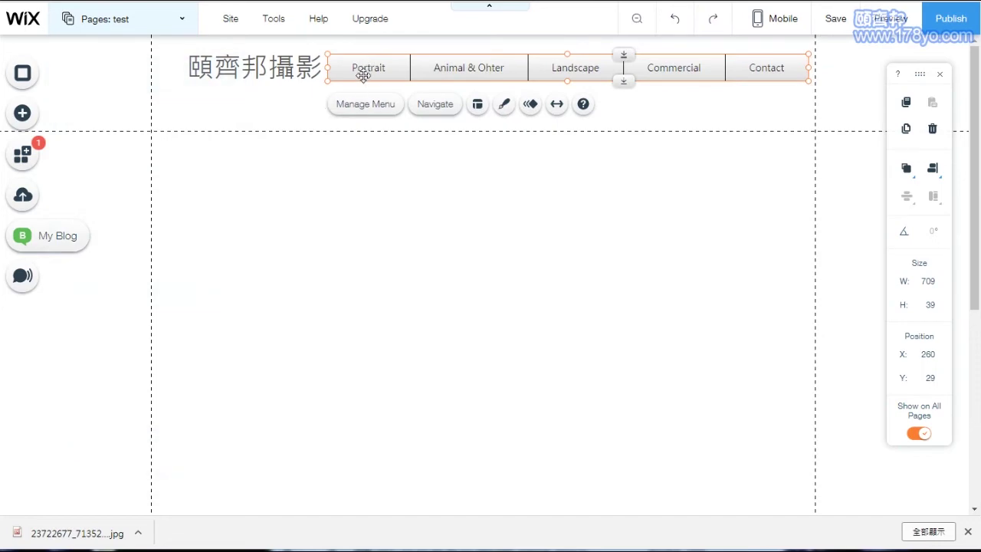
double_click(363, 75)
click(136, 146)
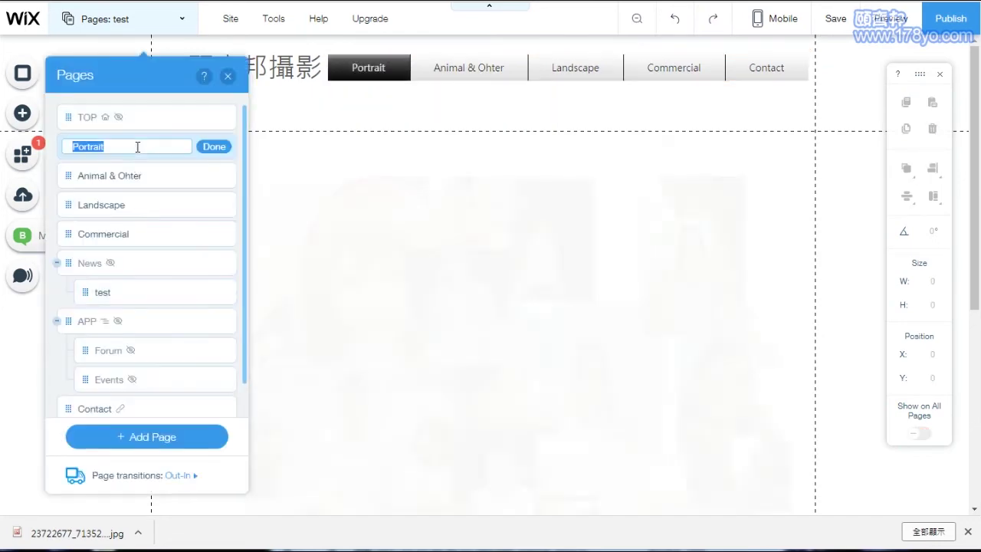
double_click(136, 146)
click(186, 147)
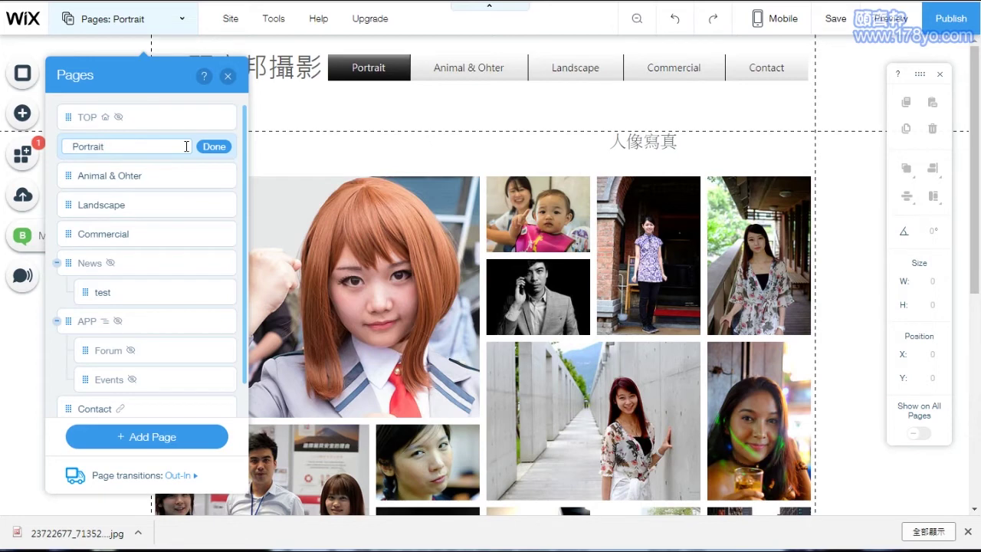
text(B)
click(321, 161)
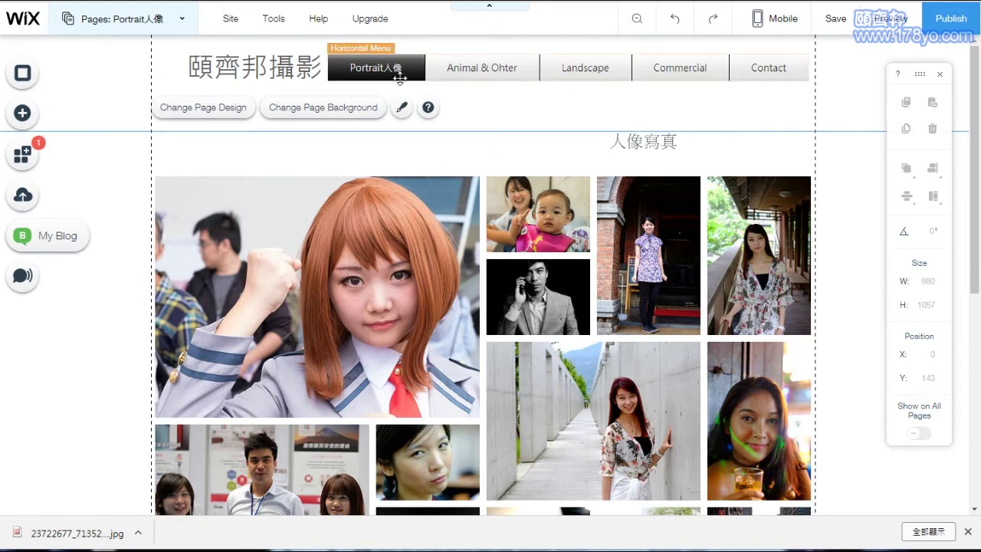
Open the site's News page and close the page list.
click(512, 71)
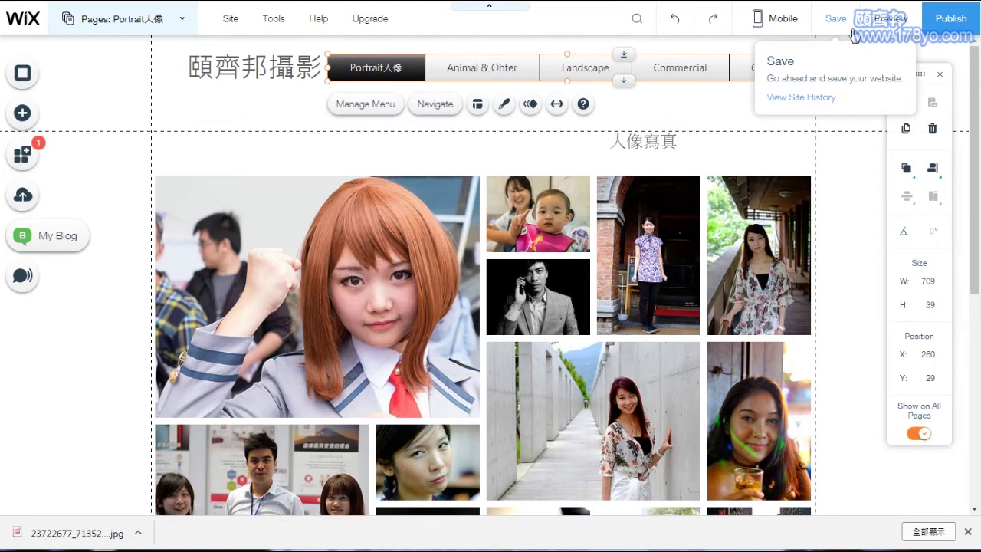
click(115, 19)
click(121, 289)
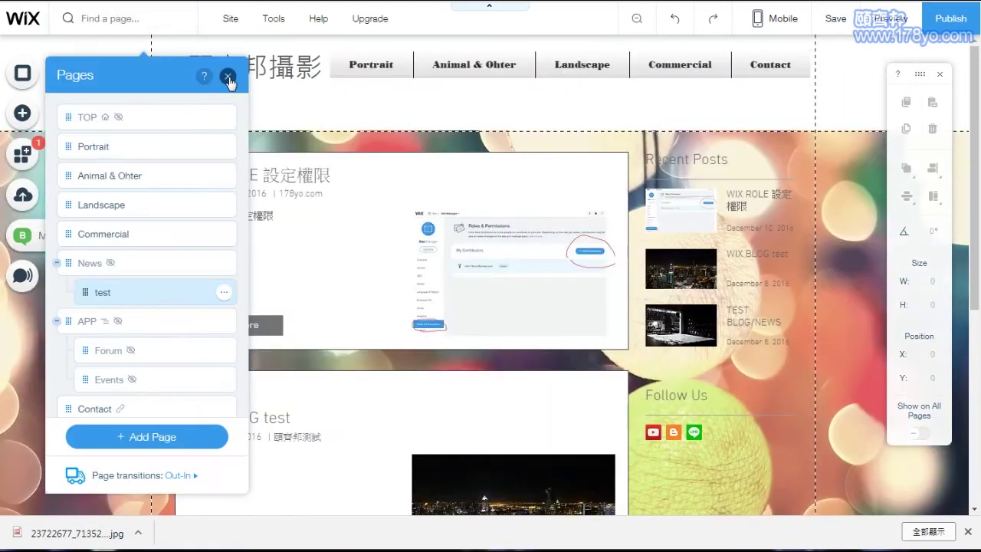
click(228, 79)
Look through the blog feed's design elements and its settings for date, text, image, Read More button and pagination links, and close them.
click(294, 181)
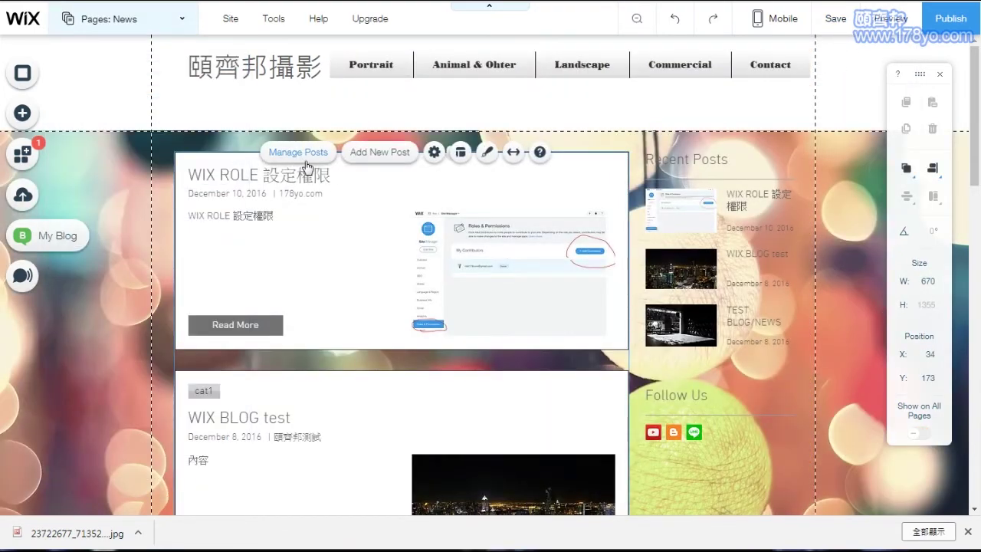
click(484, 155)
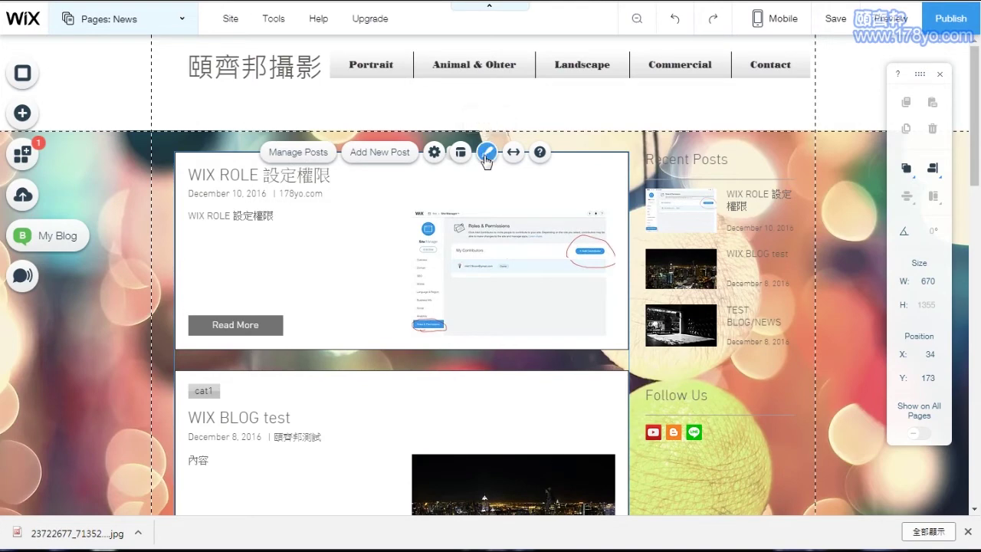
scroll(736, 222, down, 1)
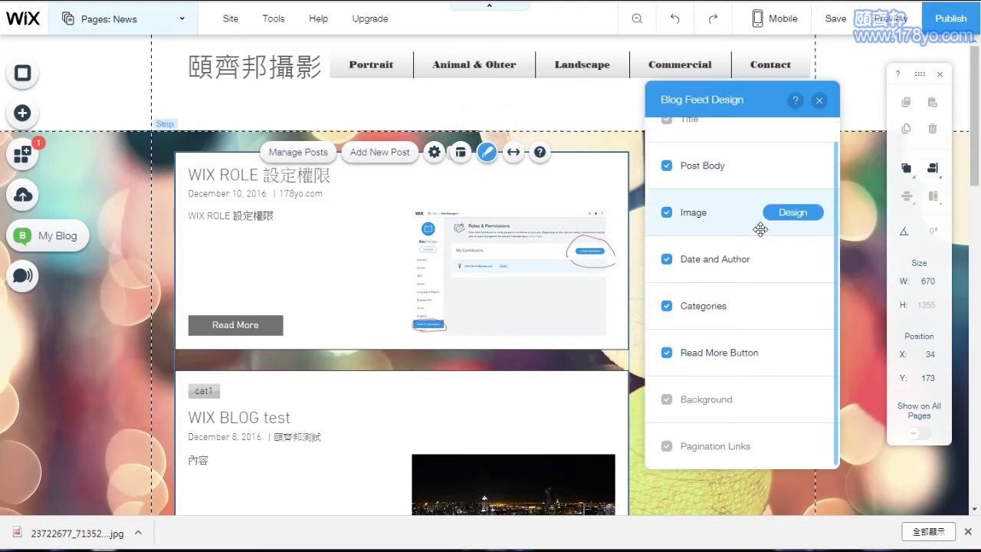
click(435, 153)
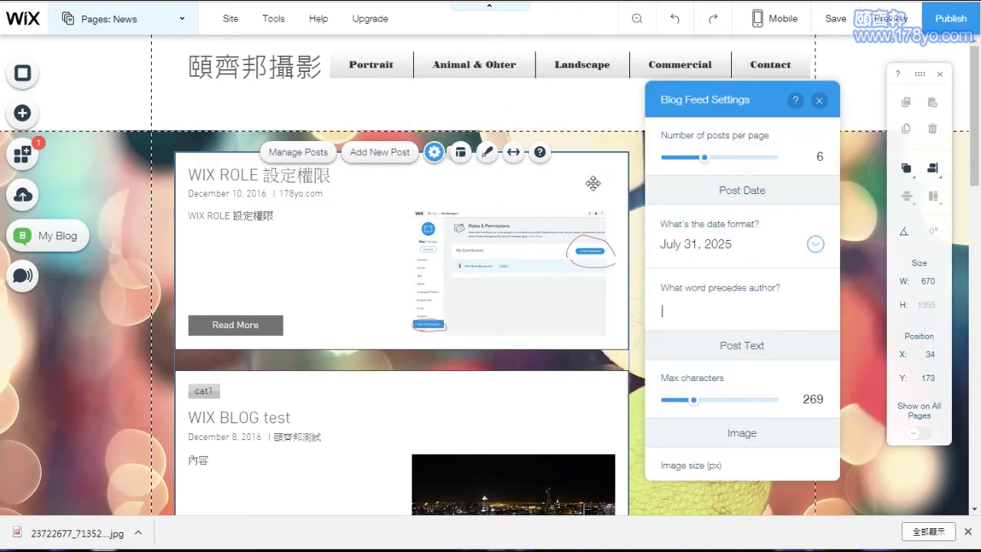
scroll(765, 322, down, 5)
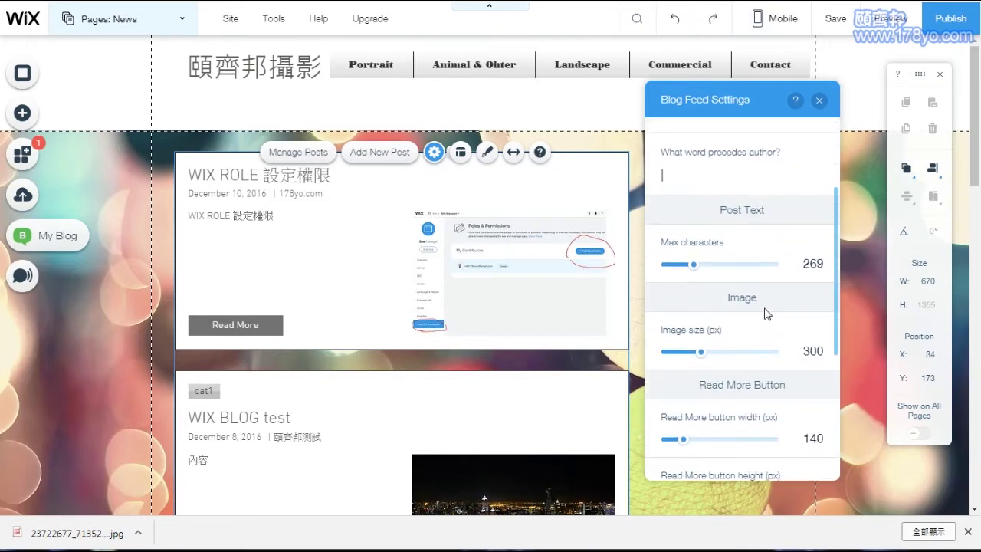
scroll(768, 325, down, 2)
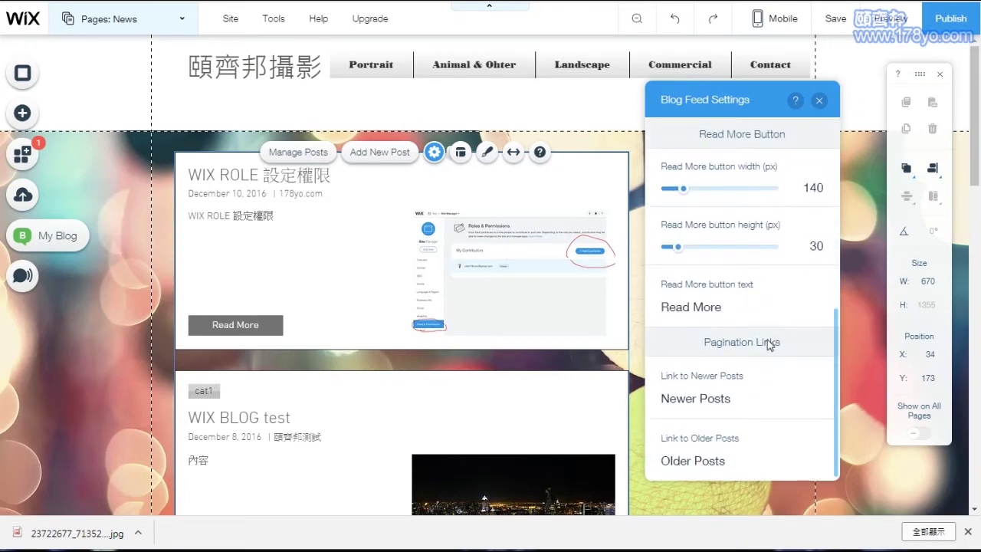
scroll(769, 360, up, 5)
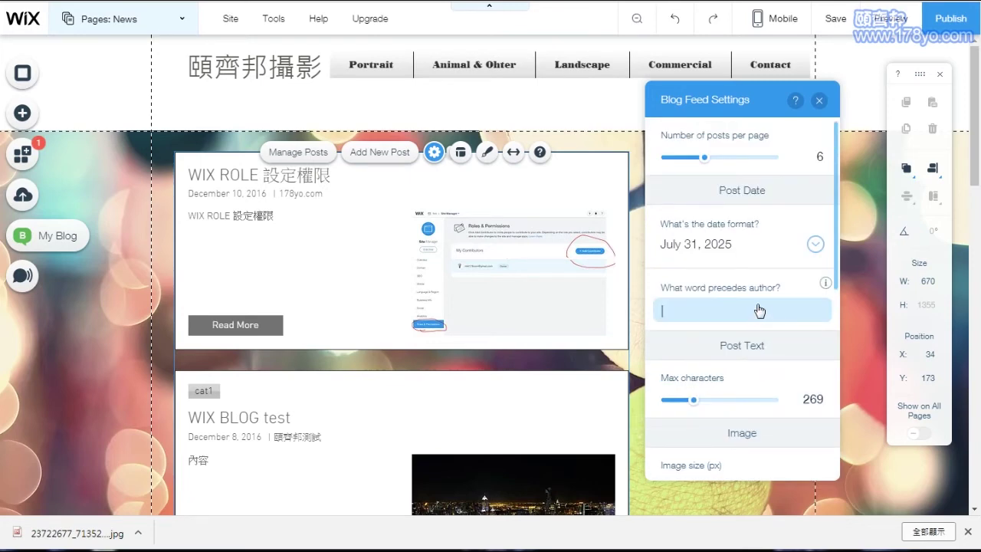
scroll(767, 286, down, 3)
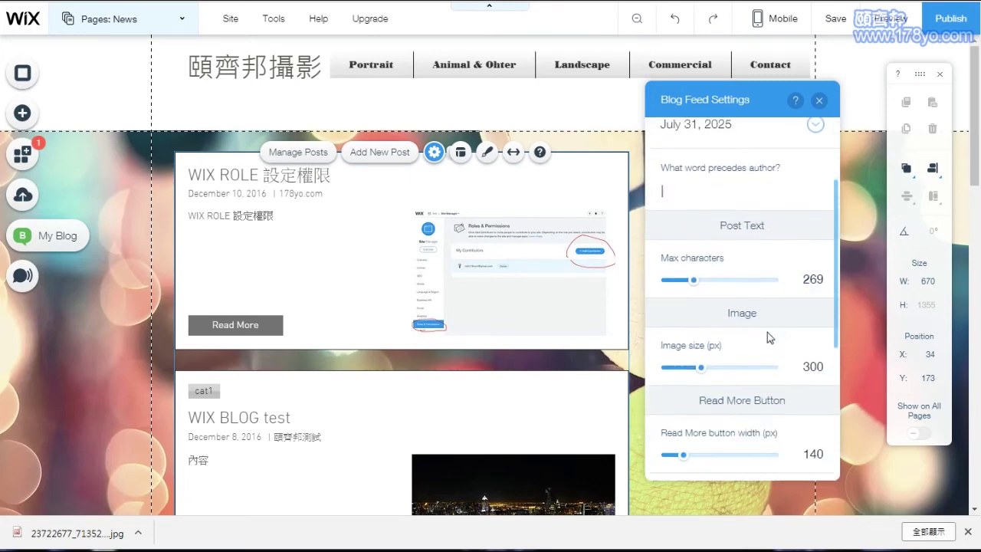
scroll(784, 374, down, 5)
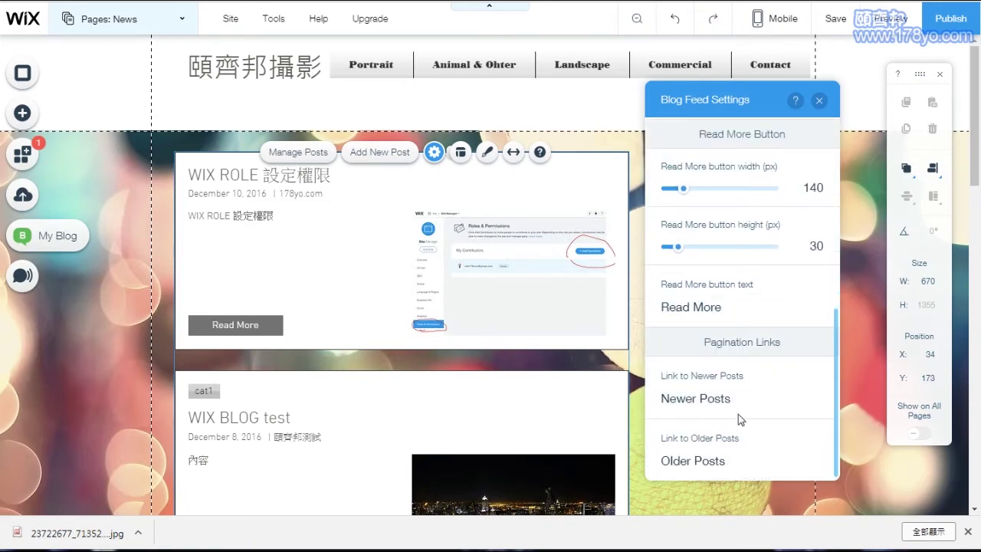
click(820, 101)
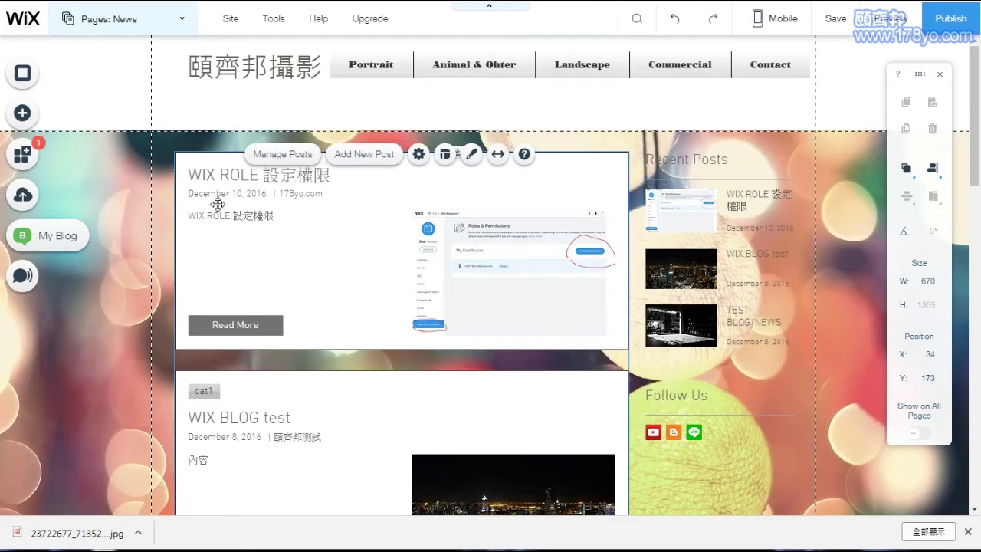
Open the blog manager and examine its Google AMP settings and the blog insights on popular posts and total views.
click(265, 230)
click(282, 208)
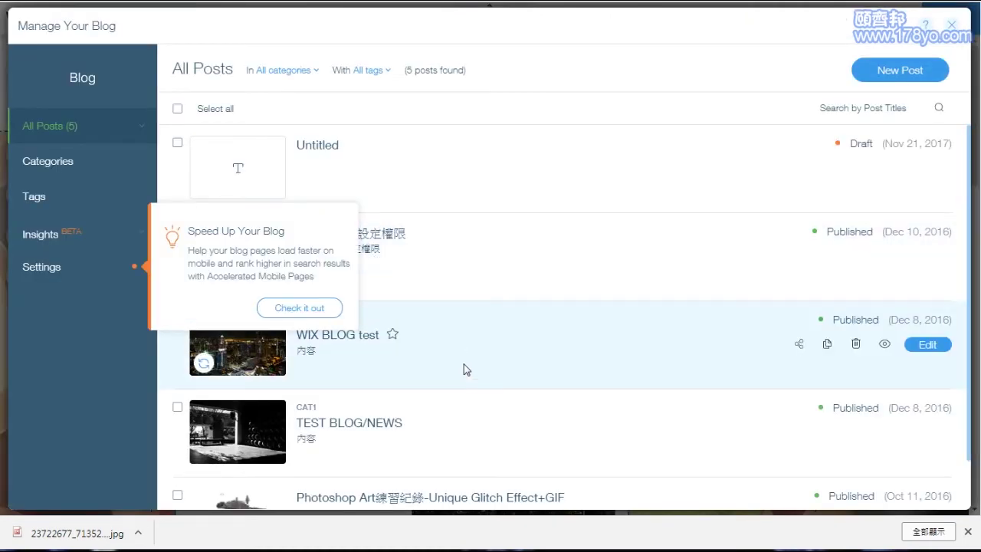
click(322, 309)
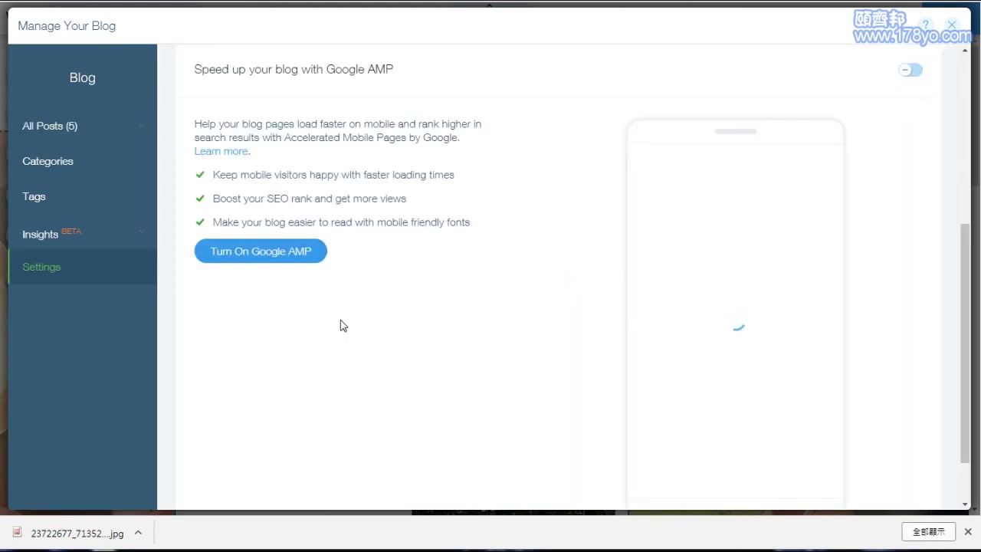
click(54, 232)
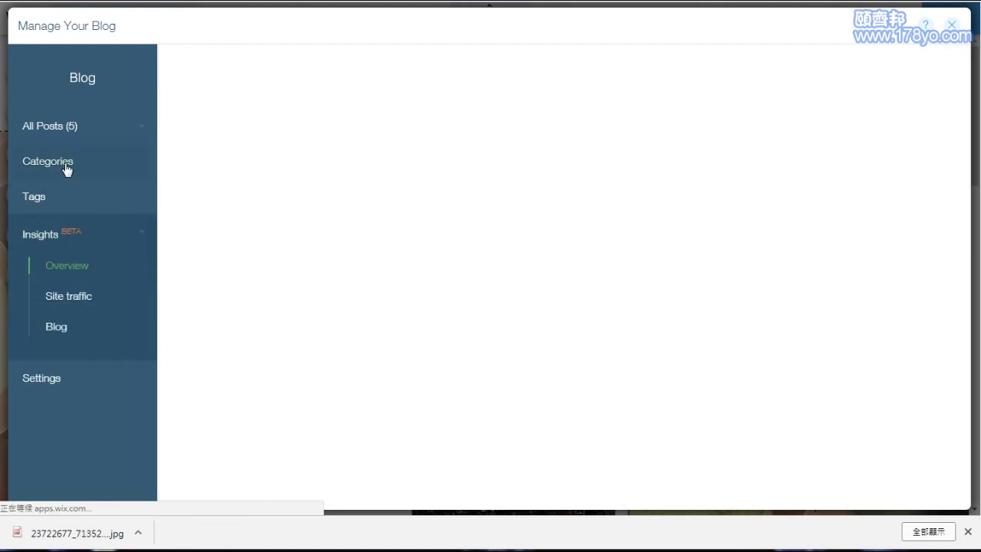
click(68, 328)
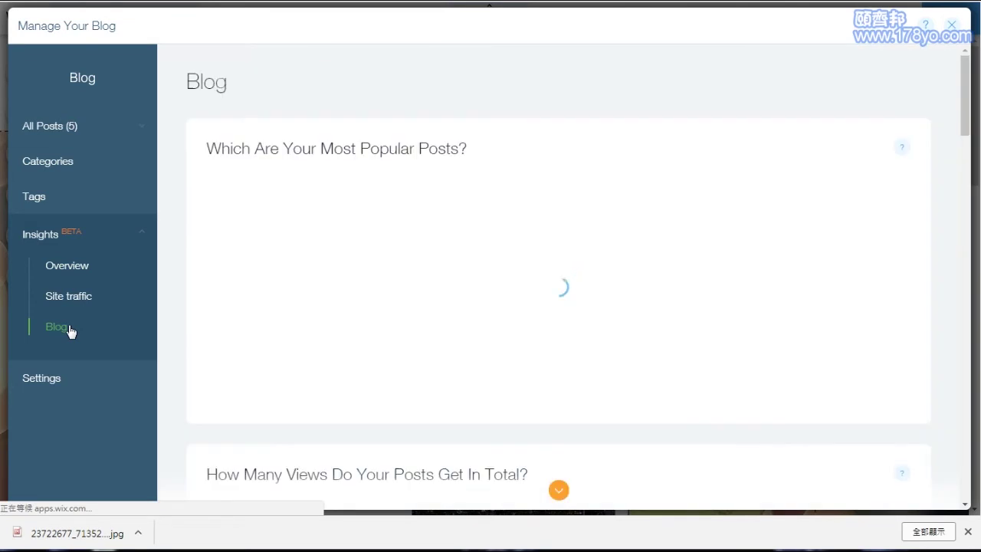
scroll(549, 329, down, 2)
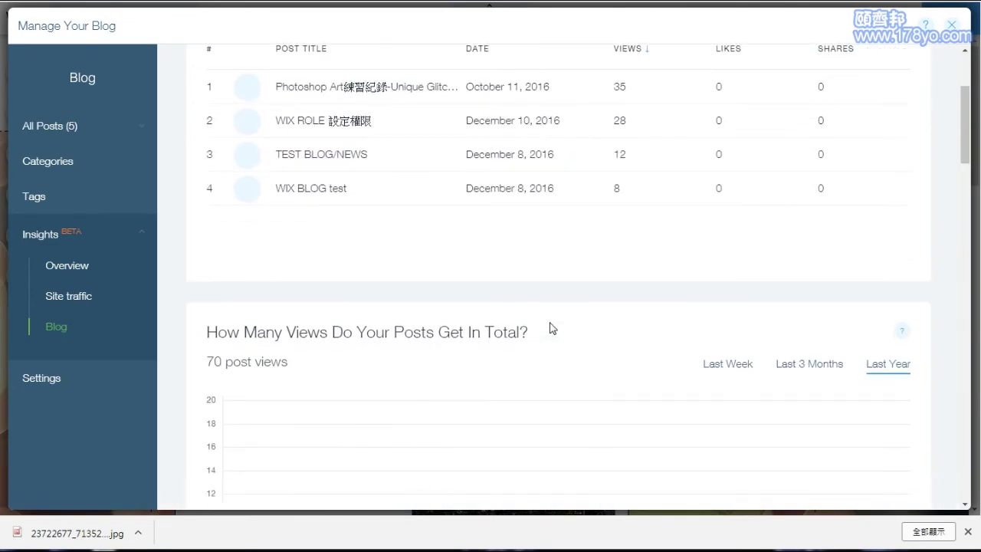
scroll(554, 328, up, 1)
scroll(554, 328, up, 1)
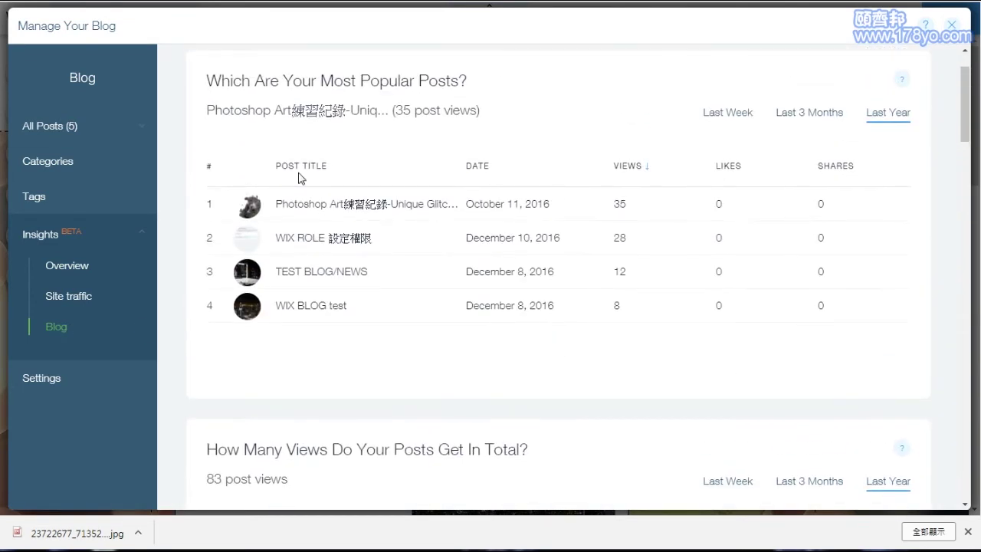
Open the WIX ROLE 設定權限 post from the list of all posts and select its body sentence below the image.
click(47, 134)
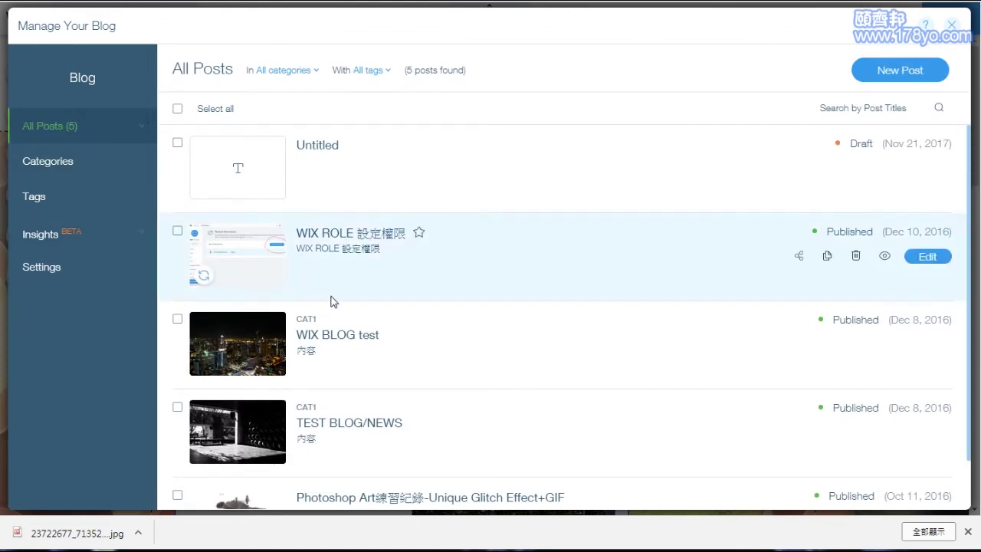
click(337, 239)
scroll(346, 344, down, 1)
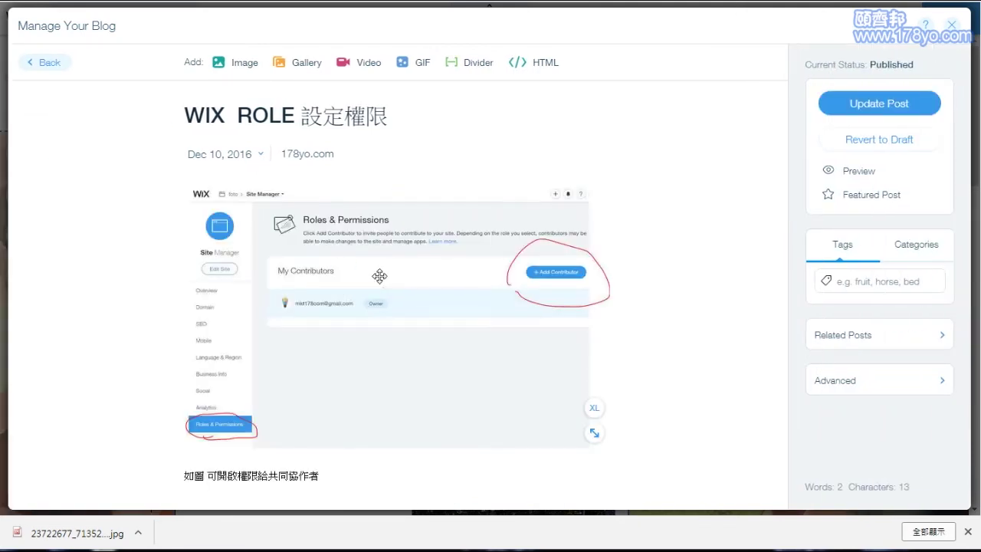
drag(185, 473, 320, 476)
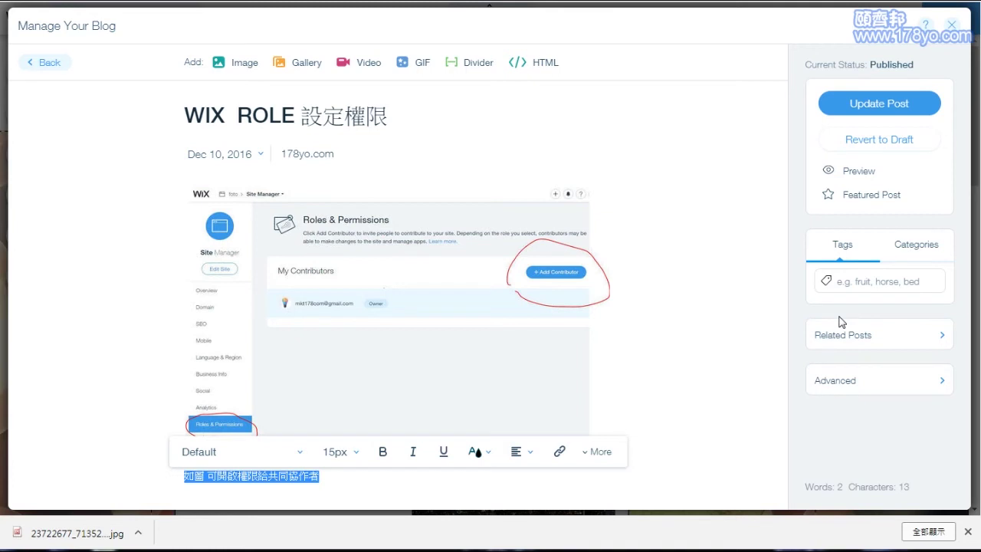
Look through the fonts offered for the selected sentence, keep Default, and close the blog manager with the changes saved.
click(299, 452)
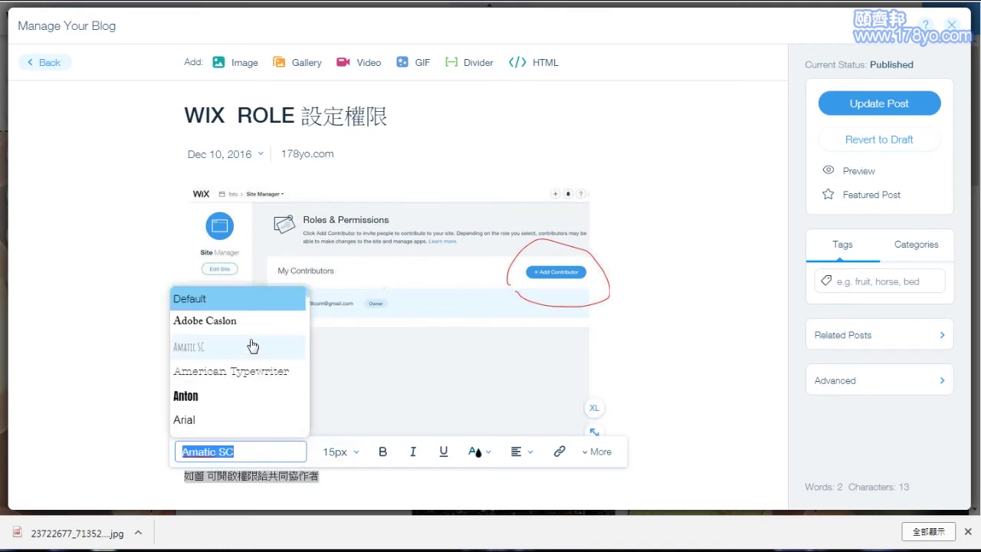
scroll(253, 346, down, 15)
scroll(276, 384, down, 5)
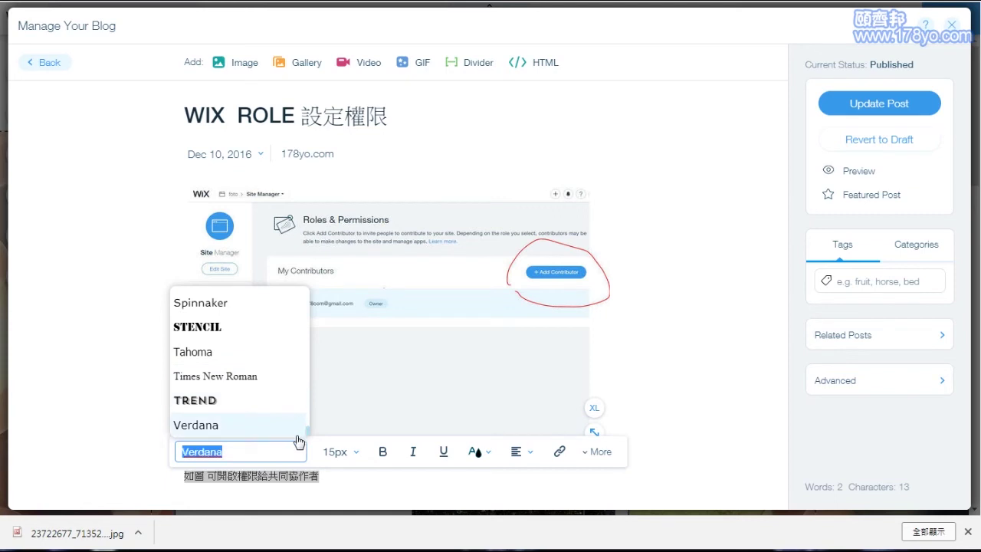
scroll(275, 399, up, 8)
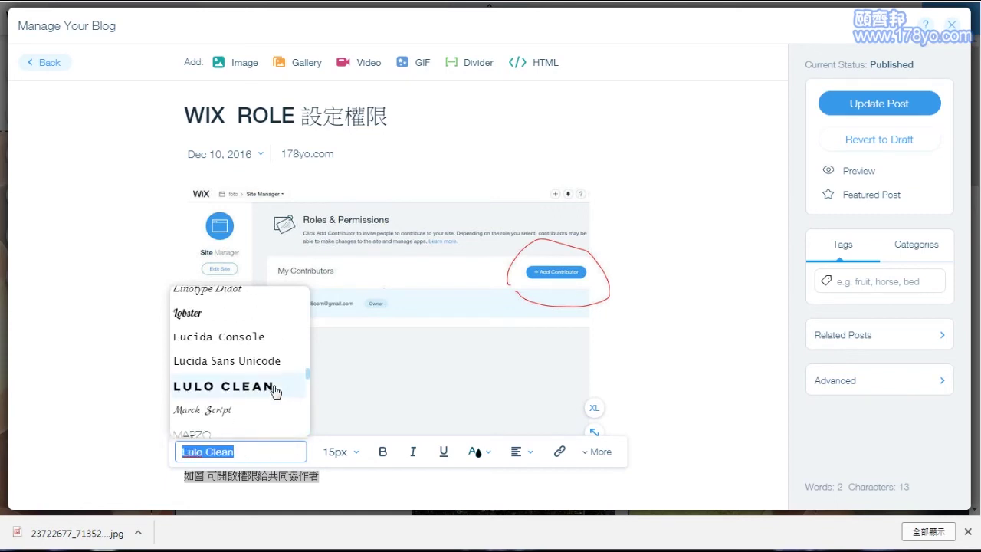
scroll(275, 391, up, 10)
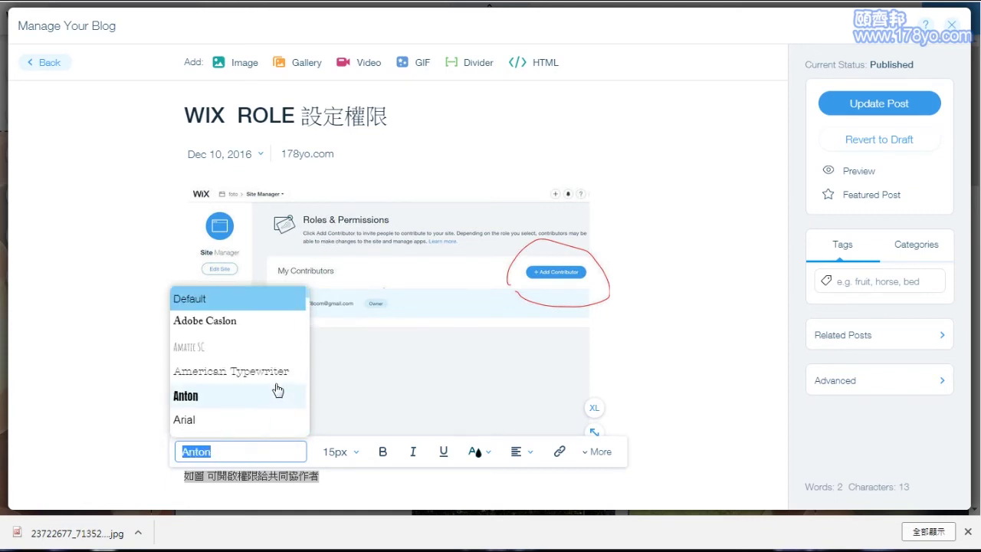
click(259, 300)
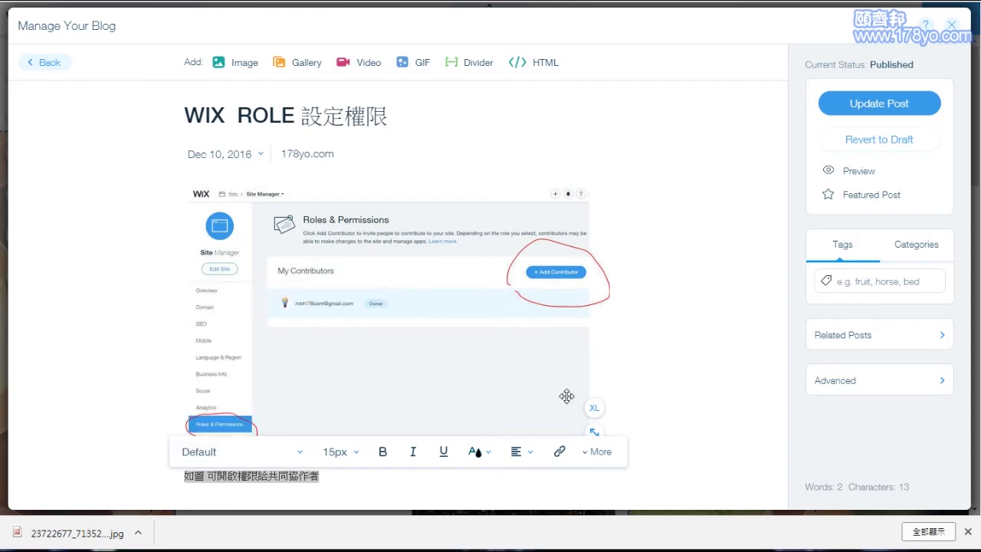
click(952, 28)
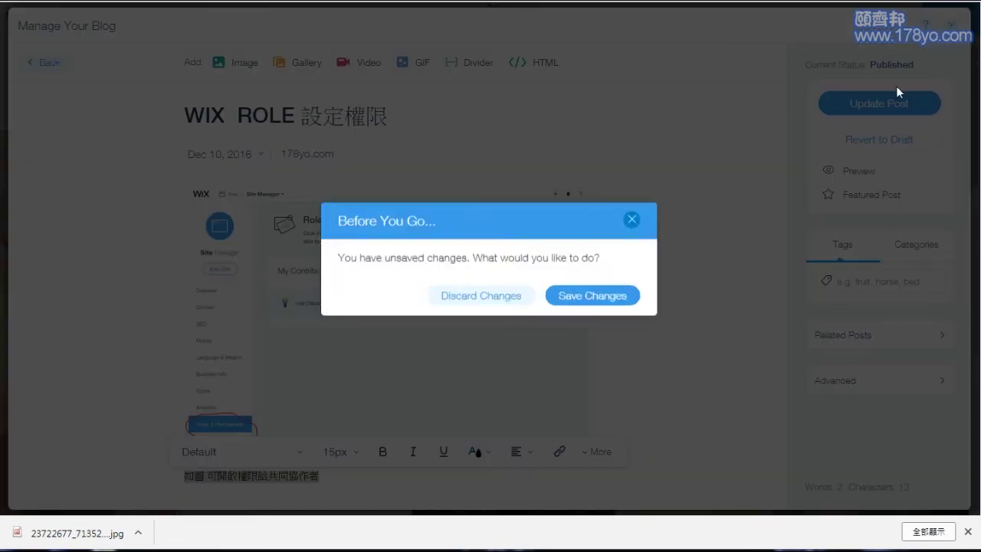
click(582, 299)
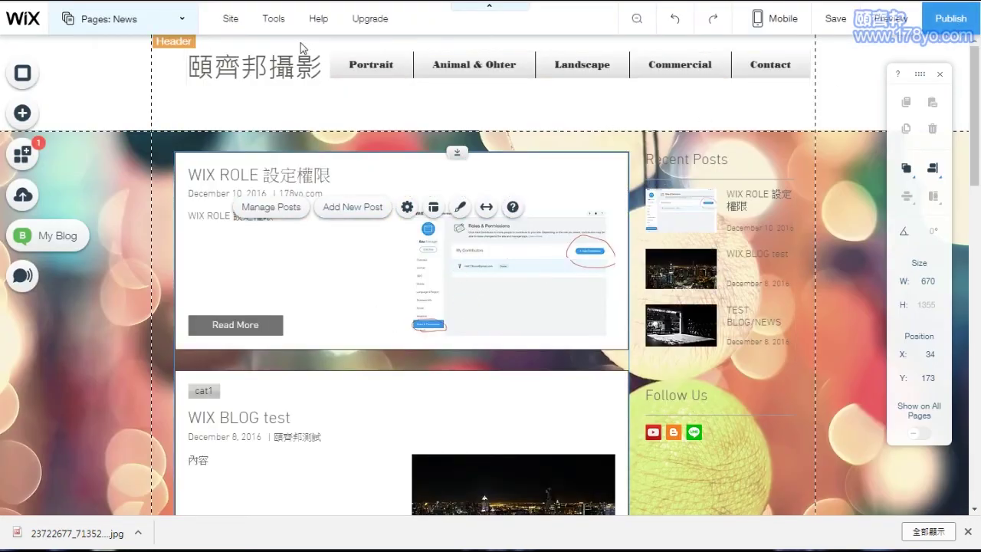
Set the font of the Recent Posts heading to Microsoft Jheng Hei Regular and leave text editing.
click(271, 66)
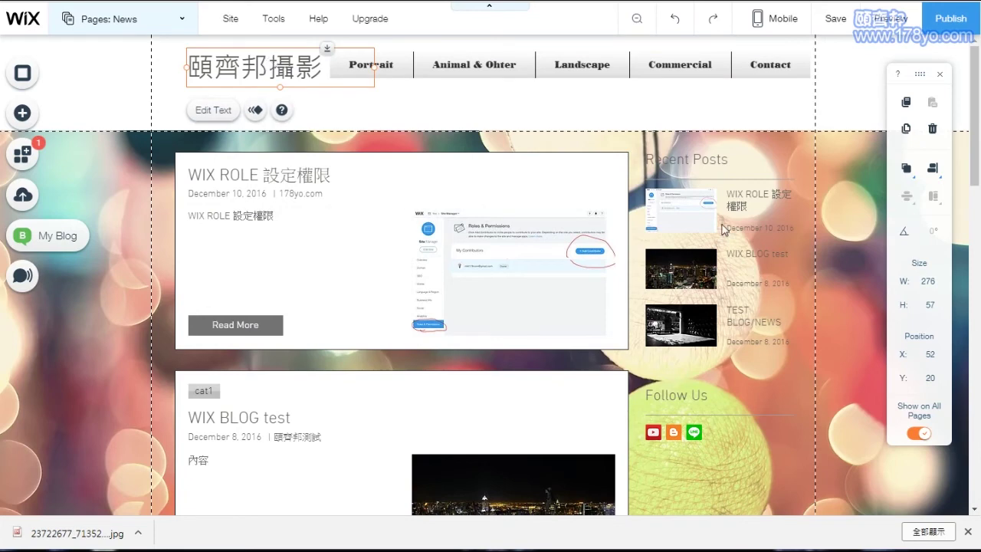
click(699, 173)
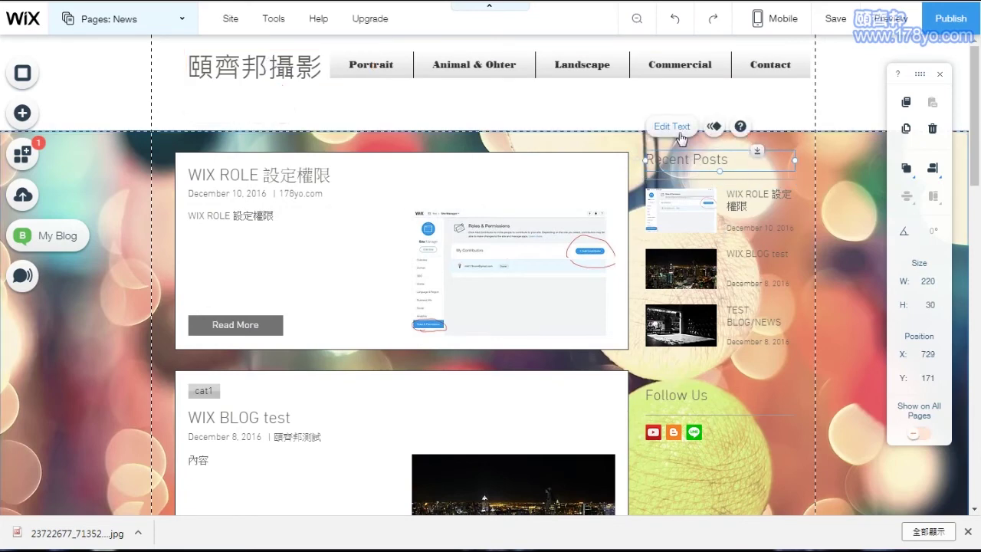
click(673, 127)
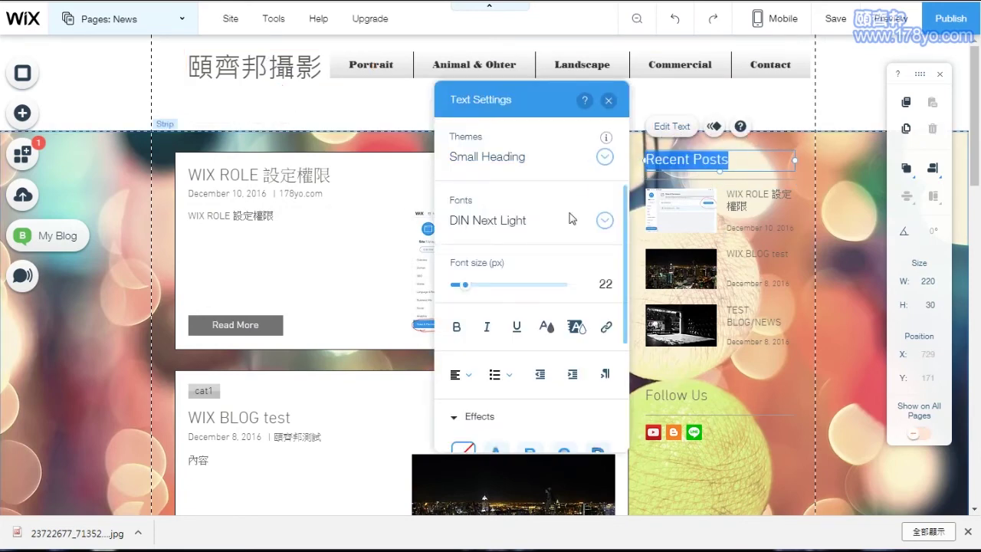
click(603, 221)
scroll(559, 302, up, 5)
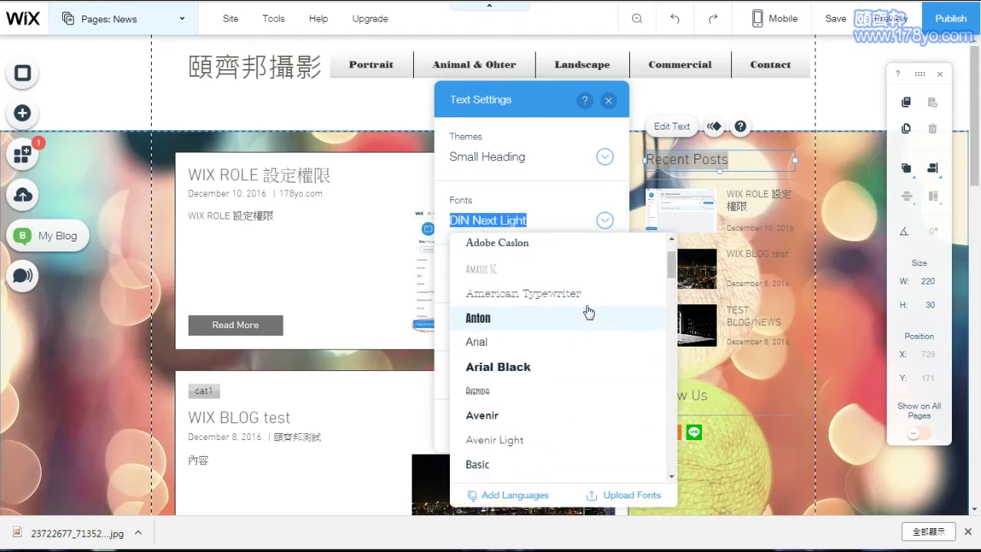
click(593, 271)
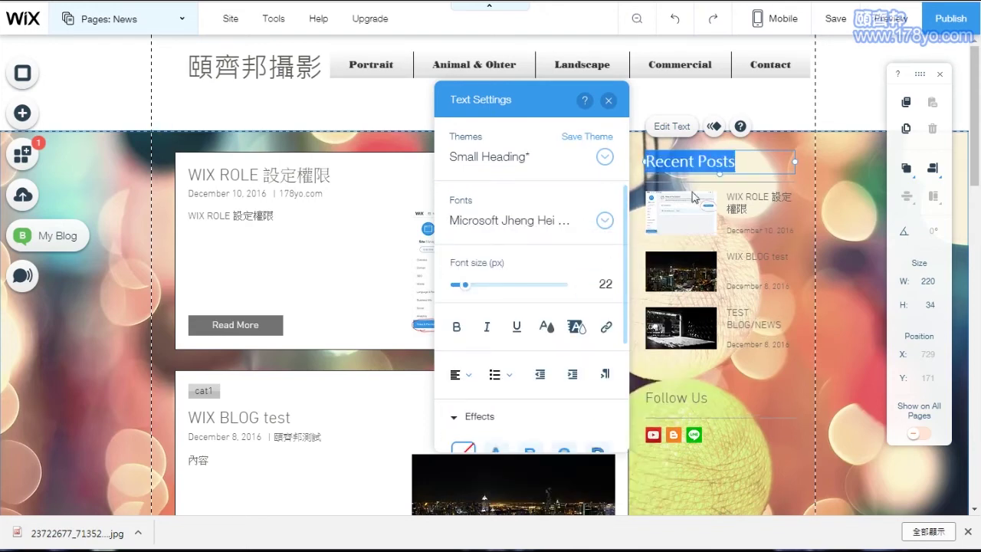
click(751, 220)
click(563, 192)
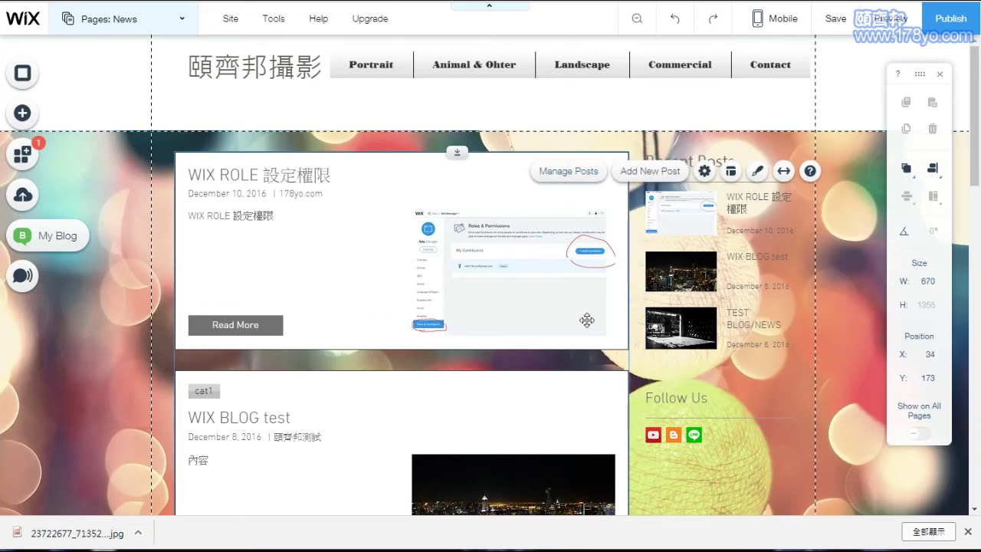
click(646, 398)
scroll(673, 414, down, 3)
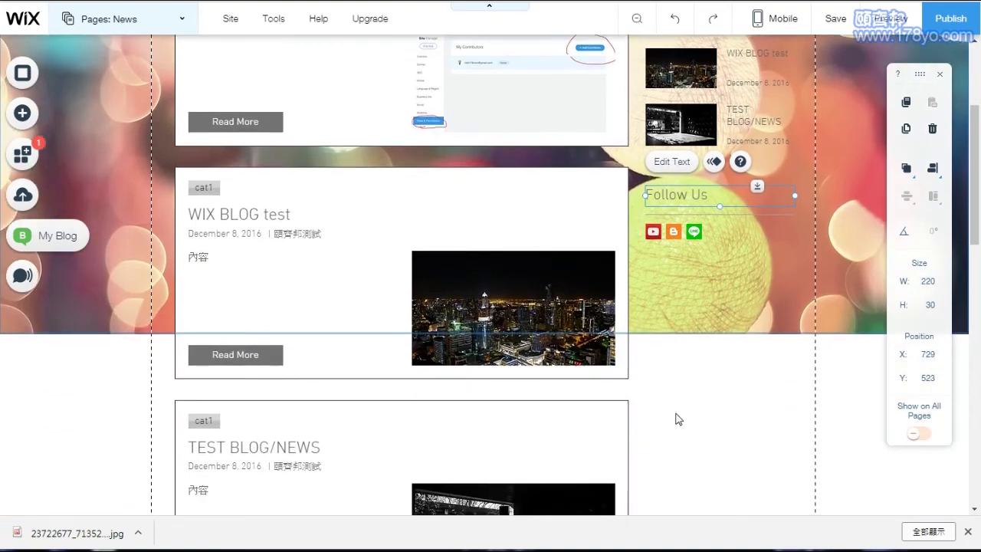
scroll(514, 446, up, 3)
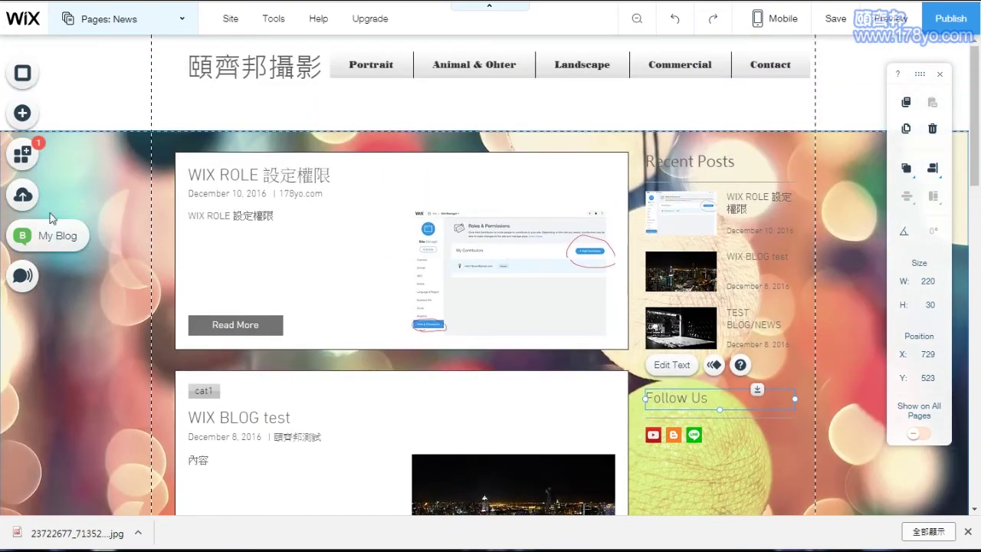
Open the site's uploaded fonts, read the help article's notes on font rights and upload size limit, and close the font manager.
click(22, 195)
click(165, 284)
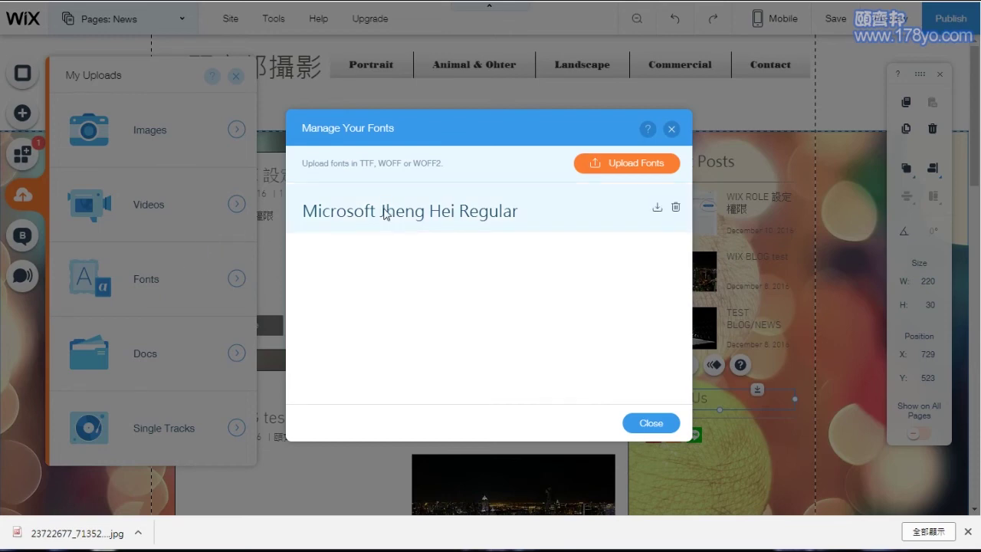
click(647, 129)
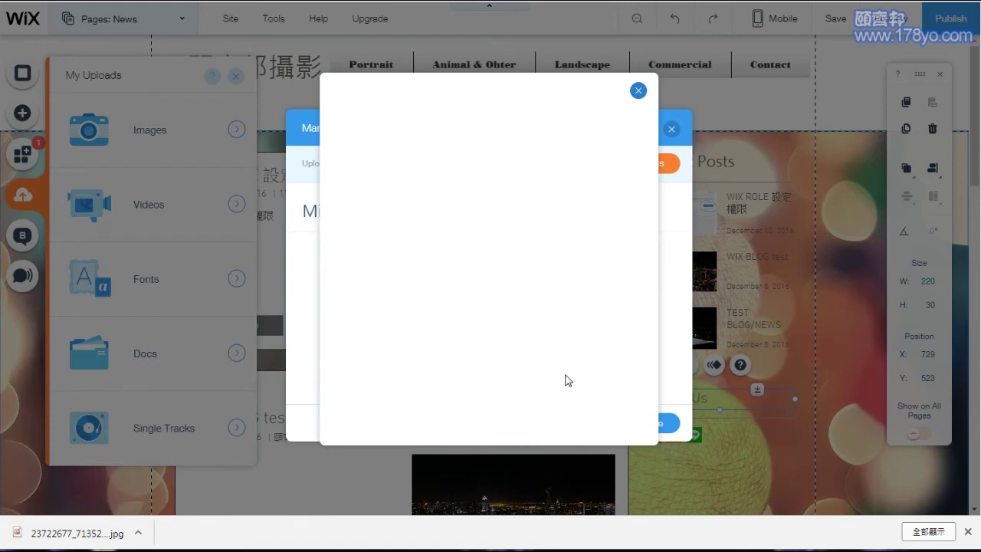
scroll(519, 322, down, 2)
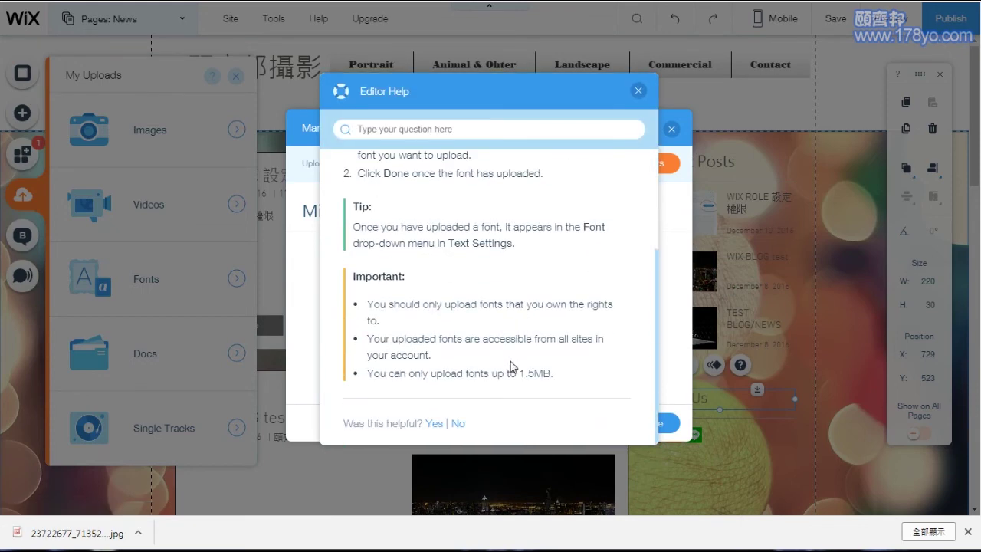
drag(508, 372, 399, 244)
drag(644, 96, 641, 91)
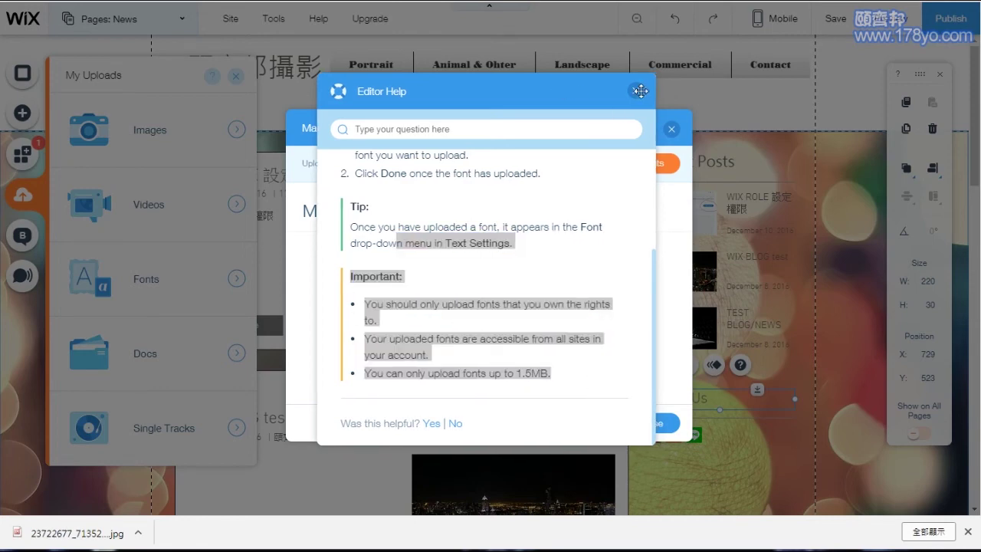
click(638, 90)
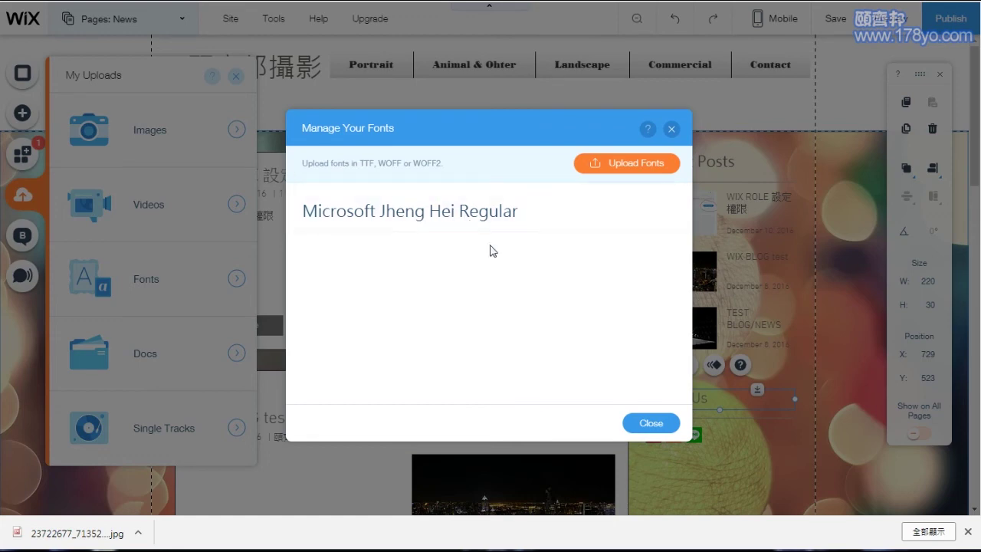
click(649, 424)
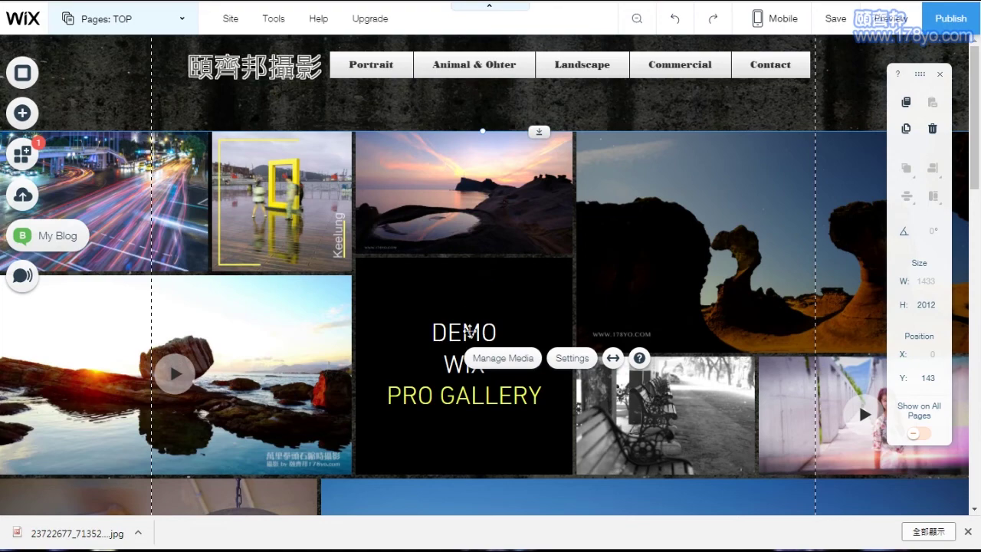
drag(421, 340, 309, 192)
click(230, 19)
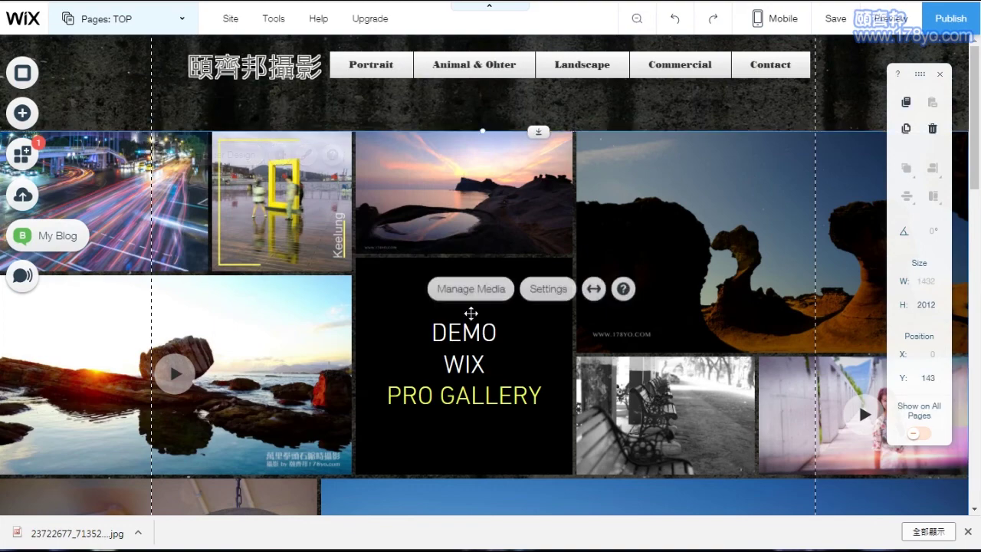
Open the Pro Gallery's media organizer and bring up the DEMO WIX PRO GALLERY text item for customizing.
scroll(471, 313, down, 2)
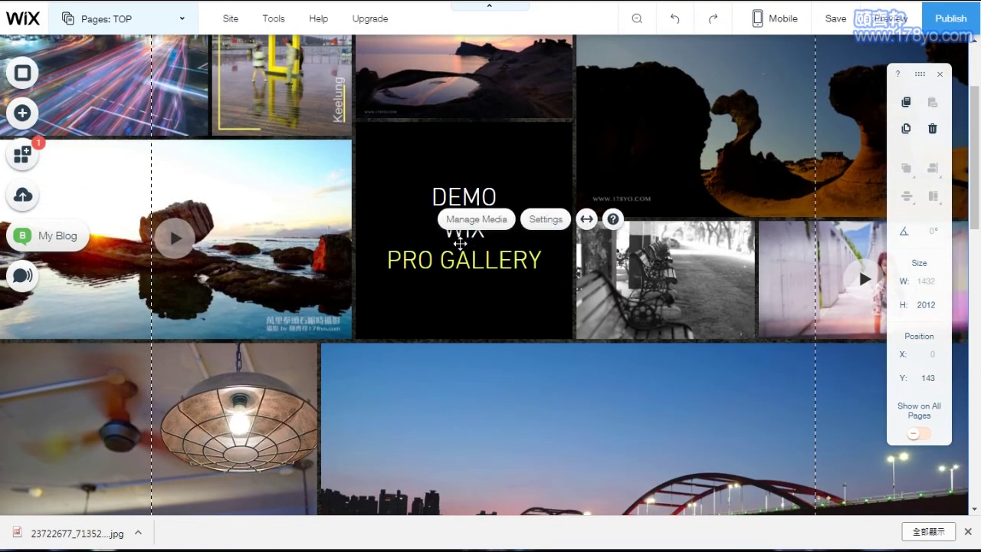
double_click(460, 253)
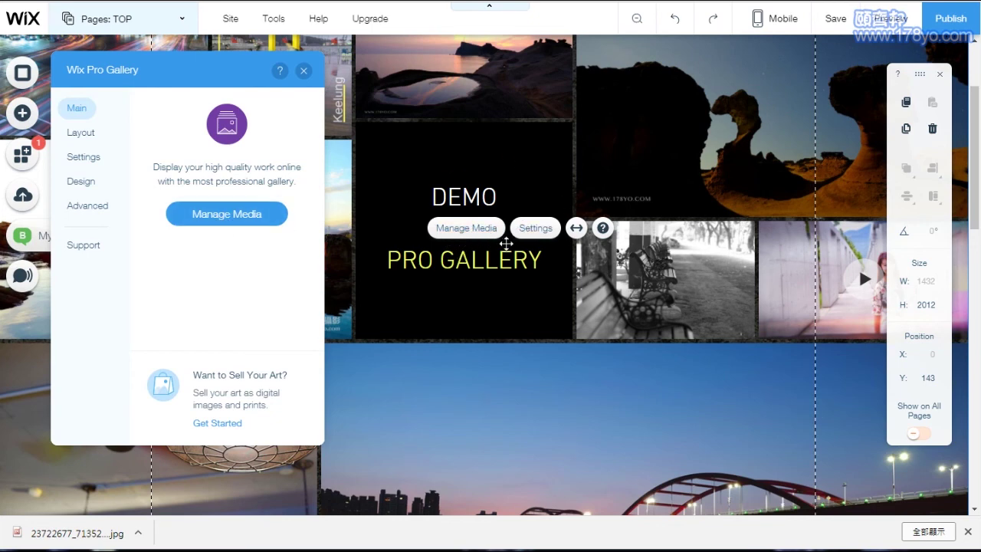
click(467, 228)
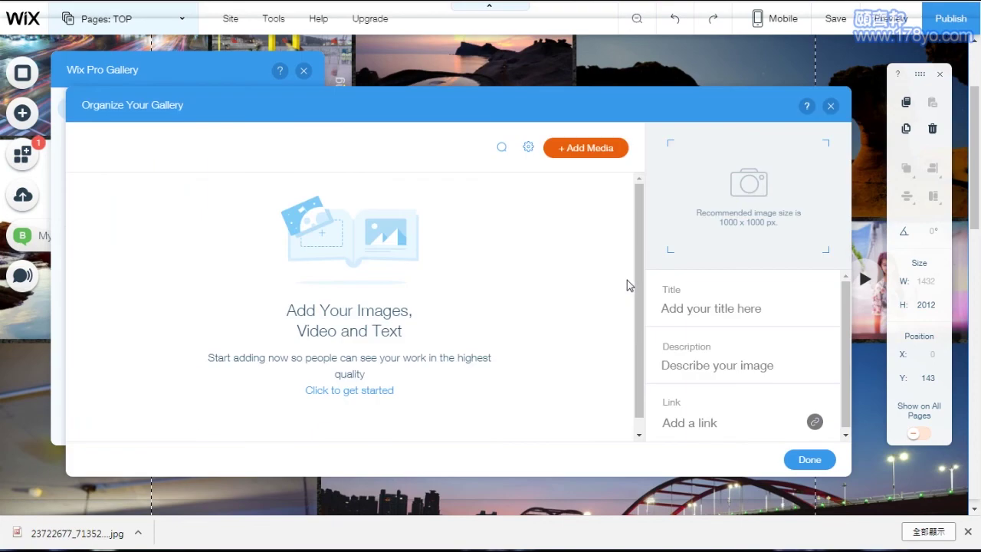
click(288, 308)
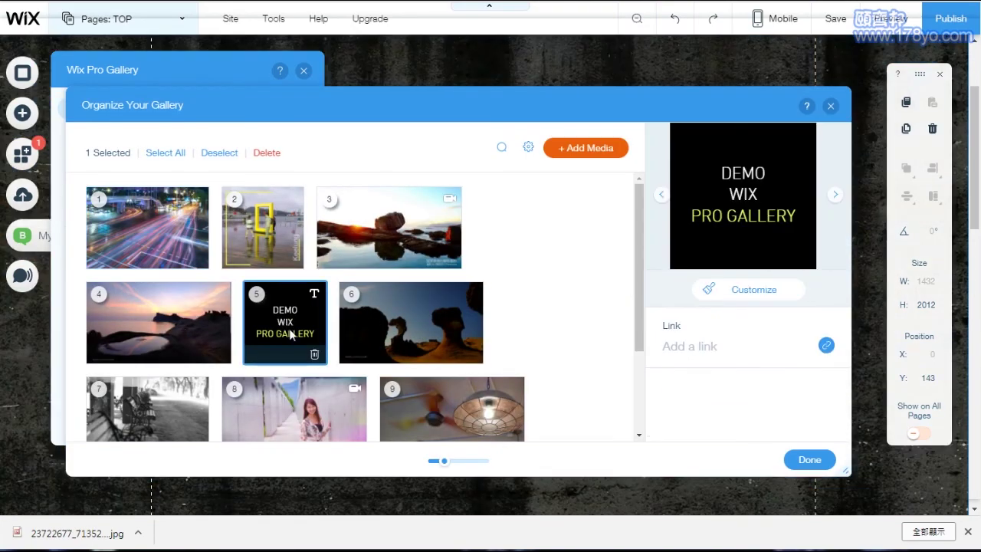
click(745, 297)
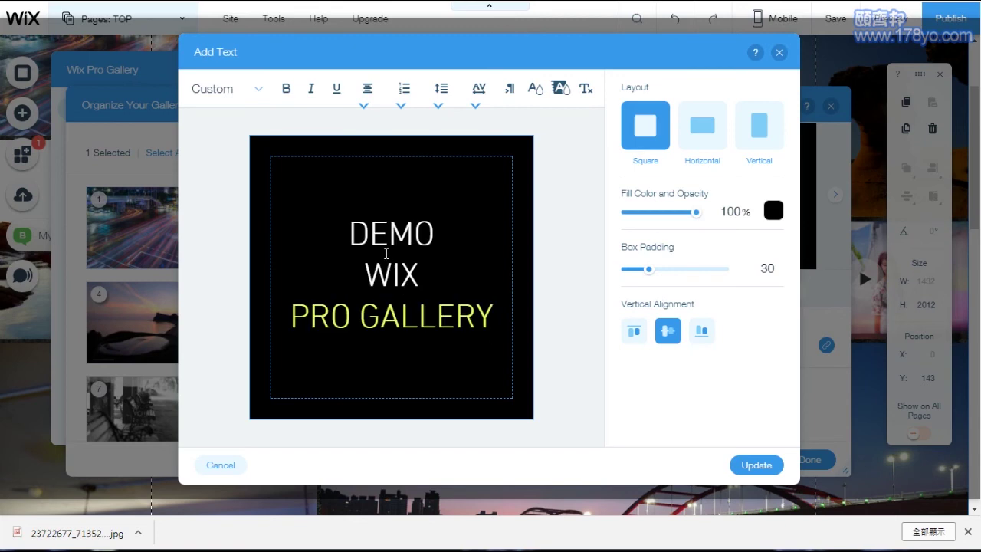
Try Microsoft Jheng Hei Regular on the word DEMO, and close the text editor and gallery windows without updating the item.
drag(346, 228, 462, 228)
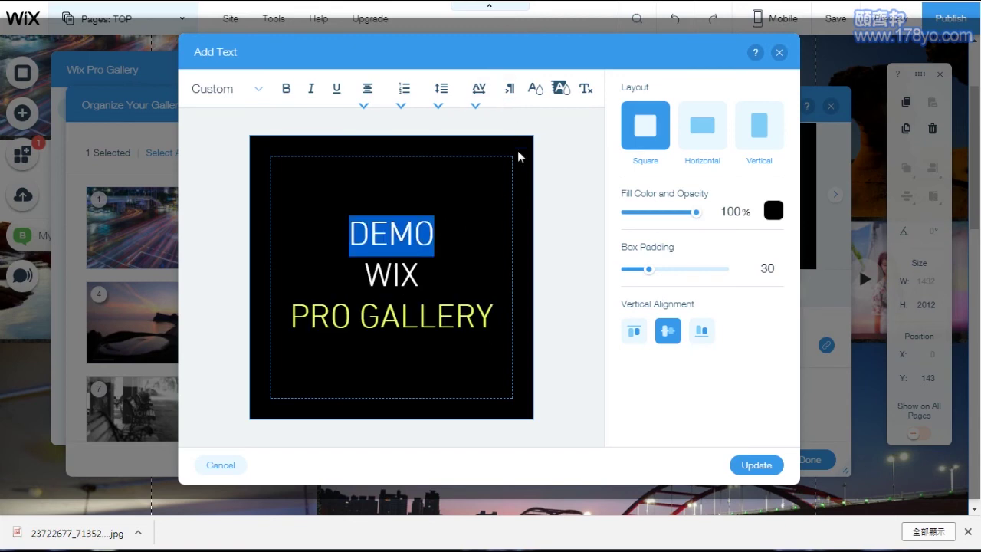
click(259, 91)
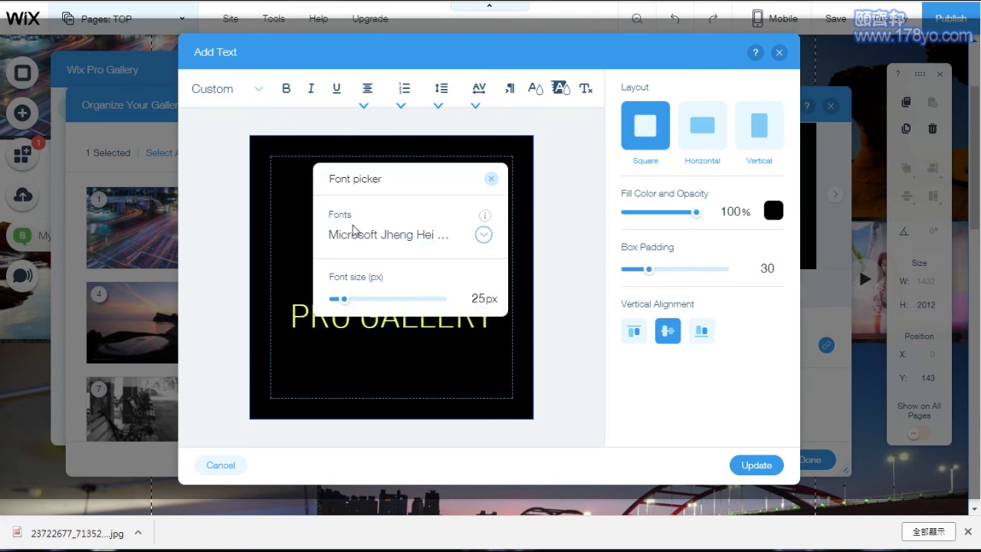
click(376, 239)
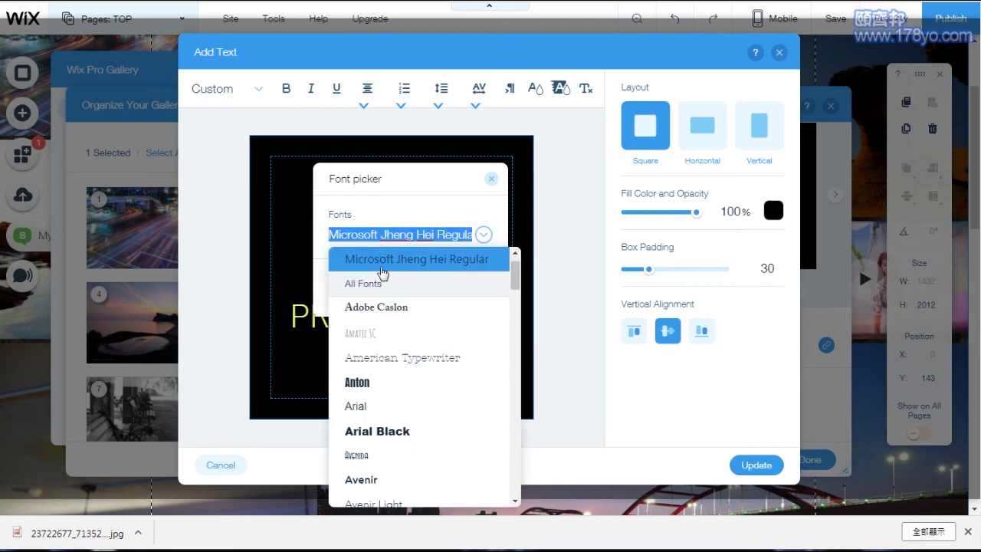
click(376, 259)
click(448, 304)
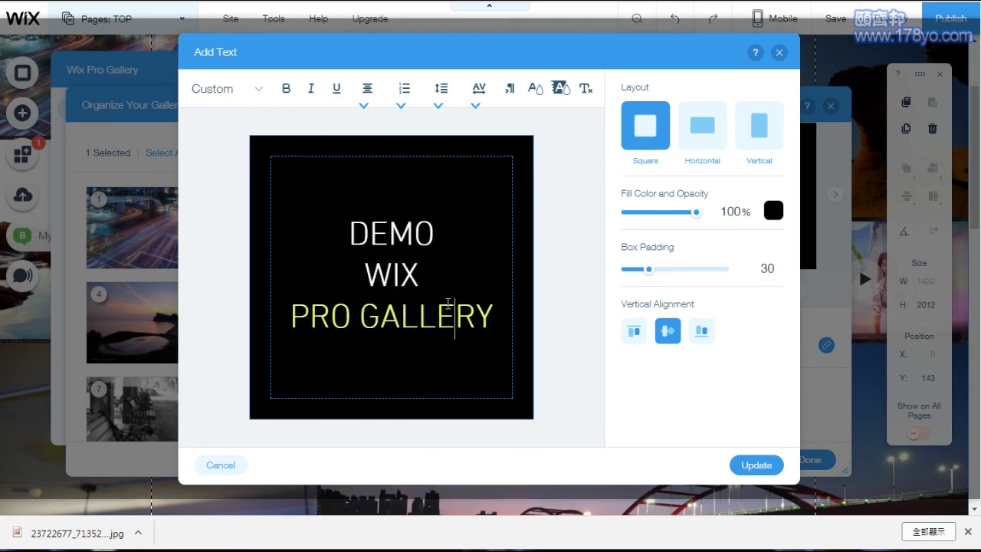
drag(349, 219, 446, 228)
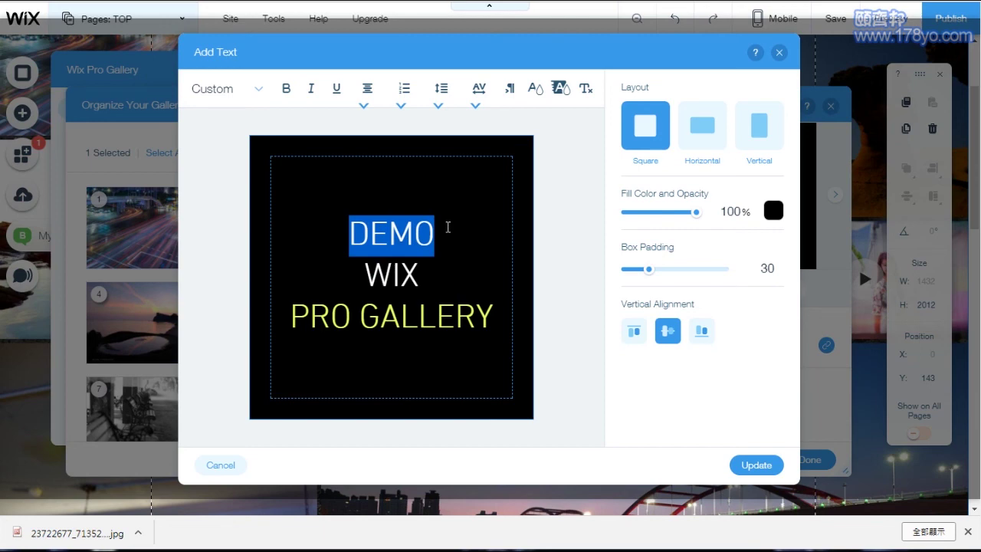
click(778, 53)
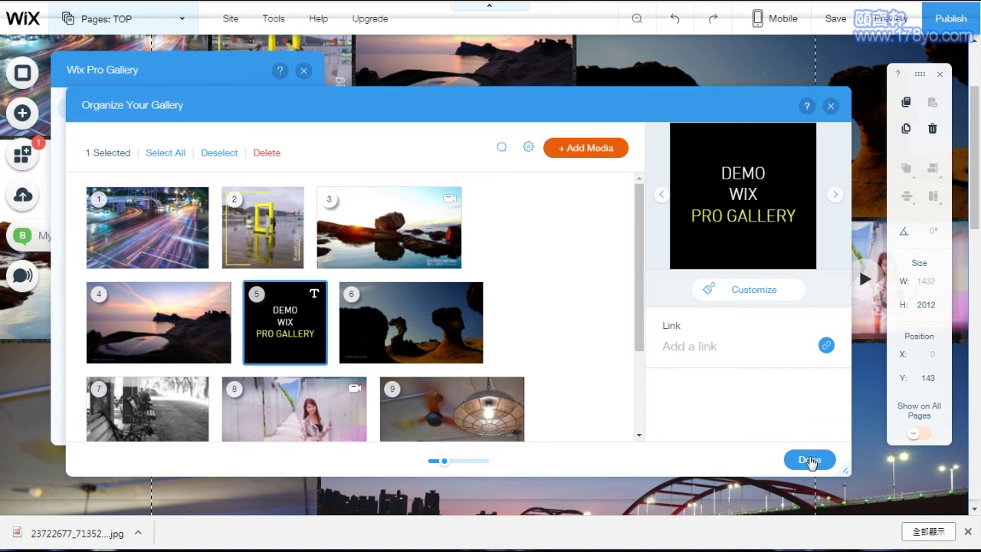
click(809, 460)
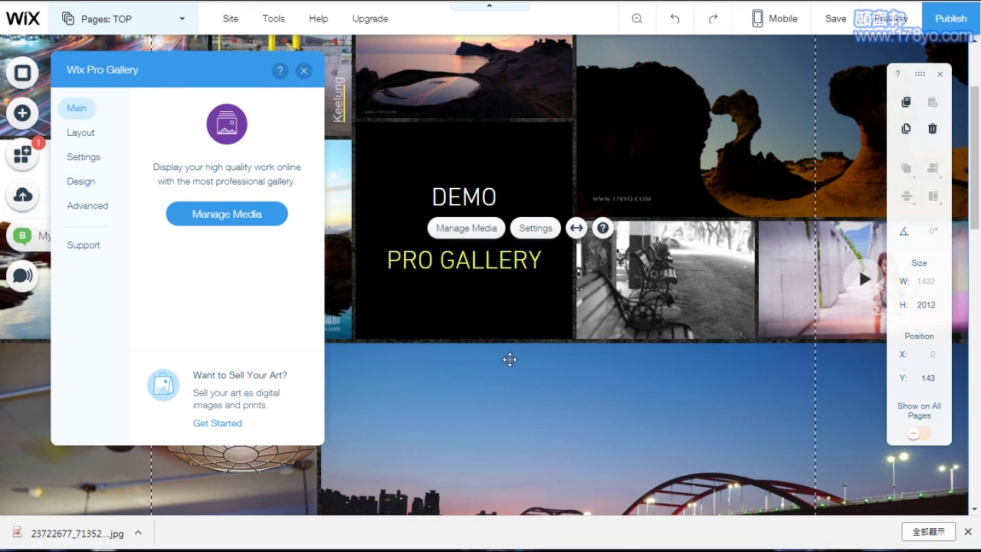
click(584, 463)
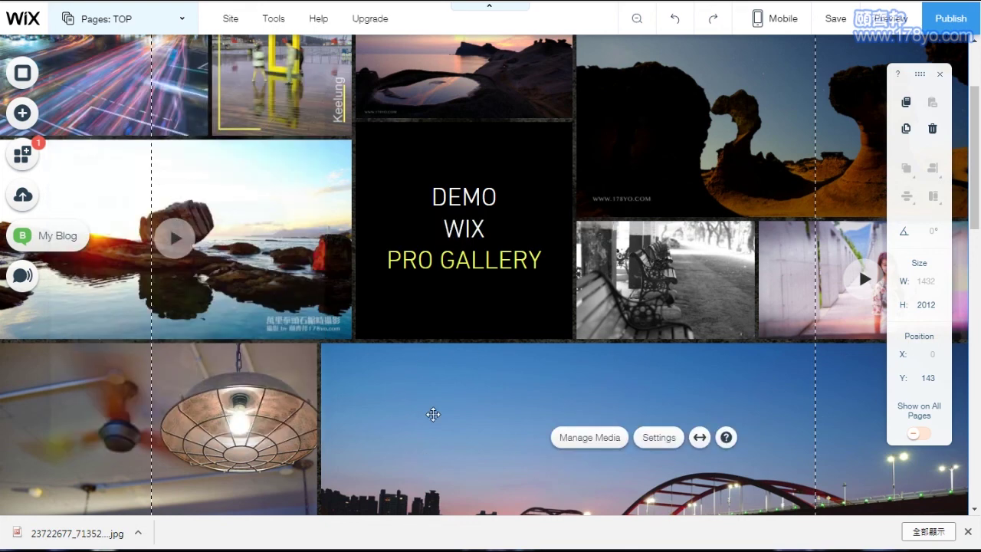